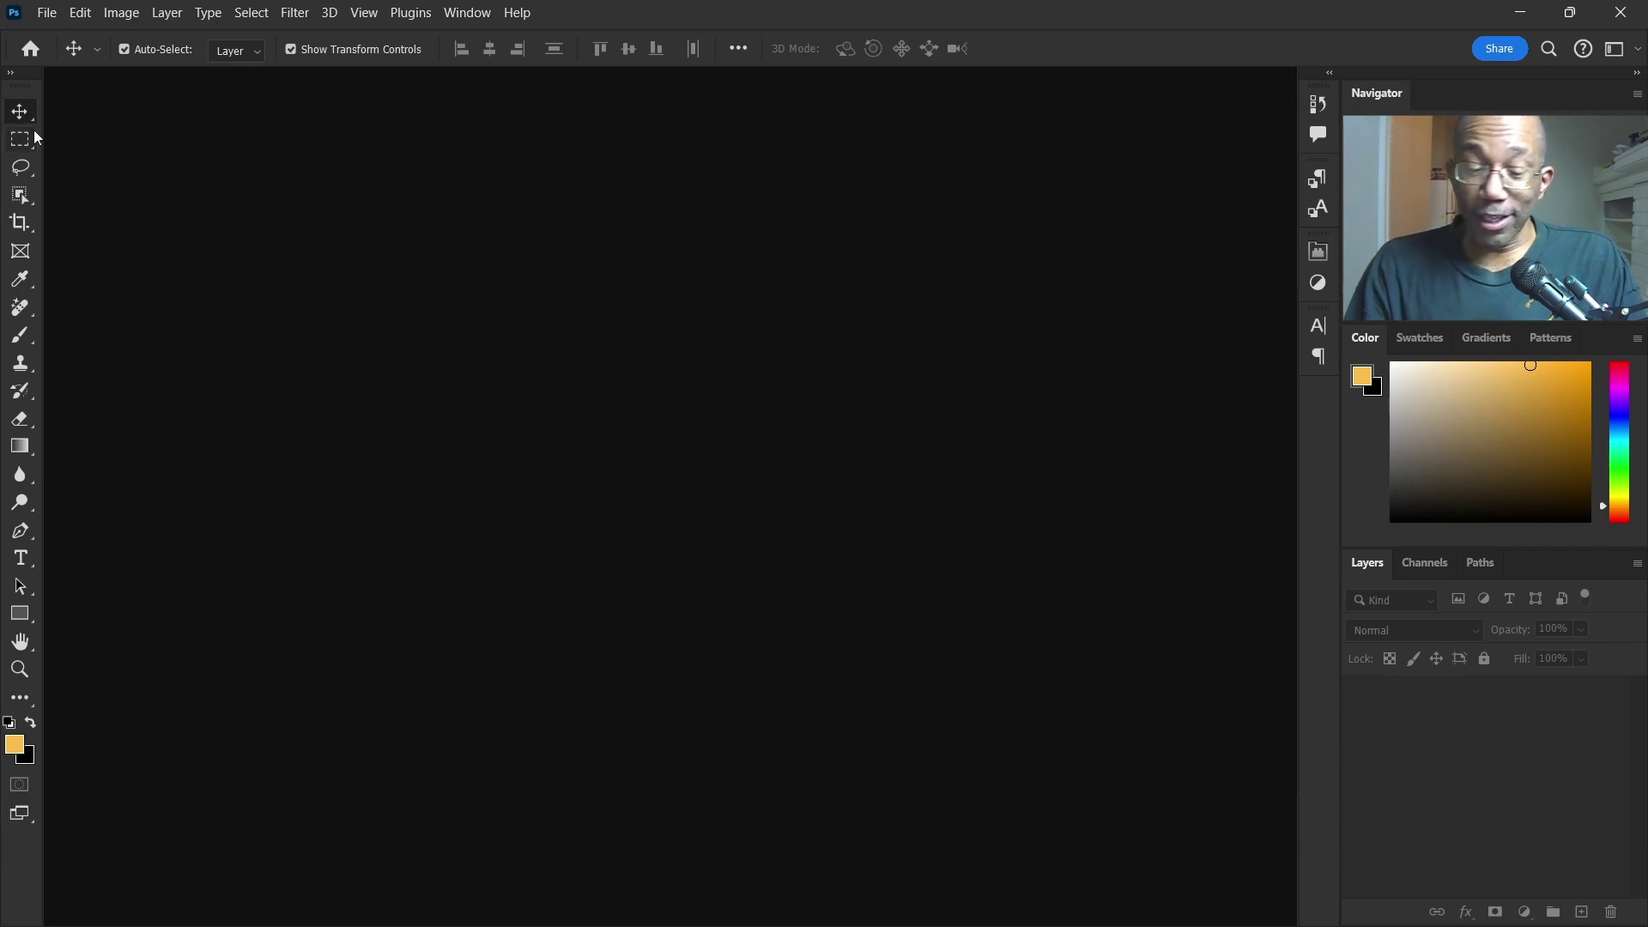
Open Textured Text Effect.jpg and unlock its Background layer
click(48, 13)
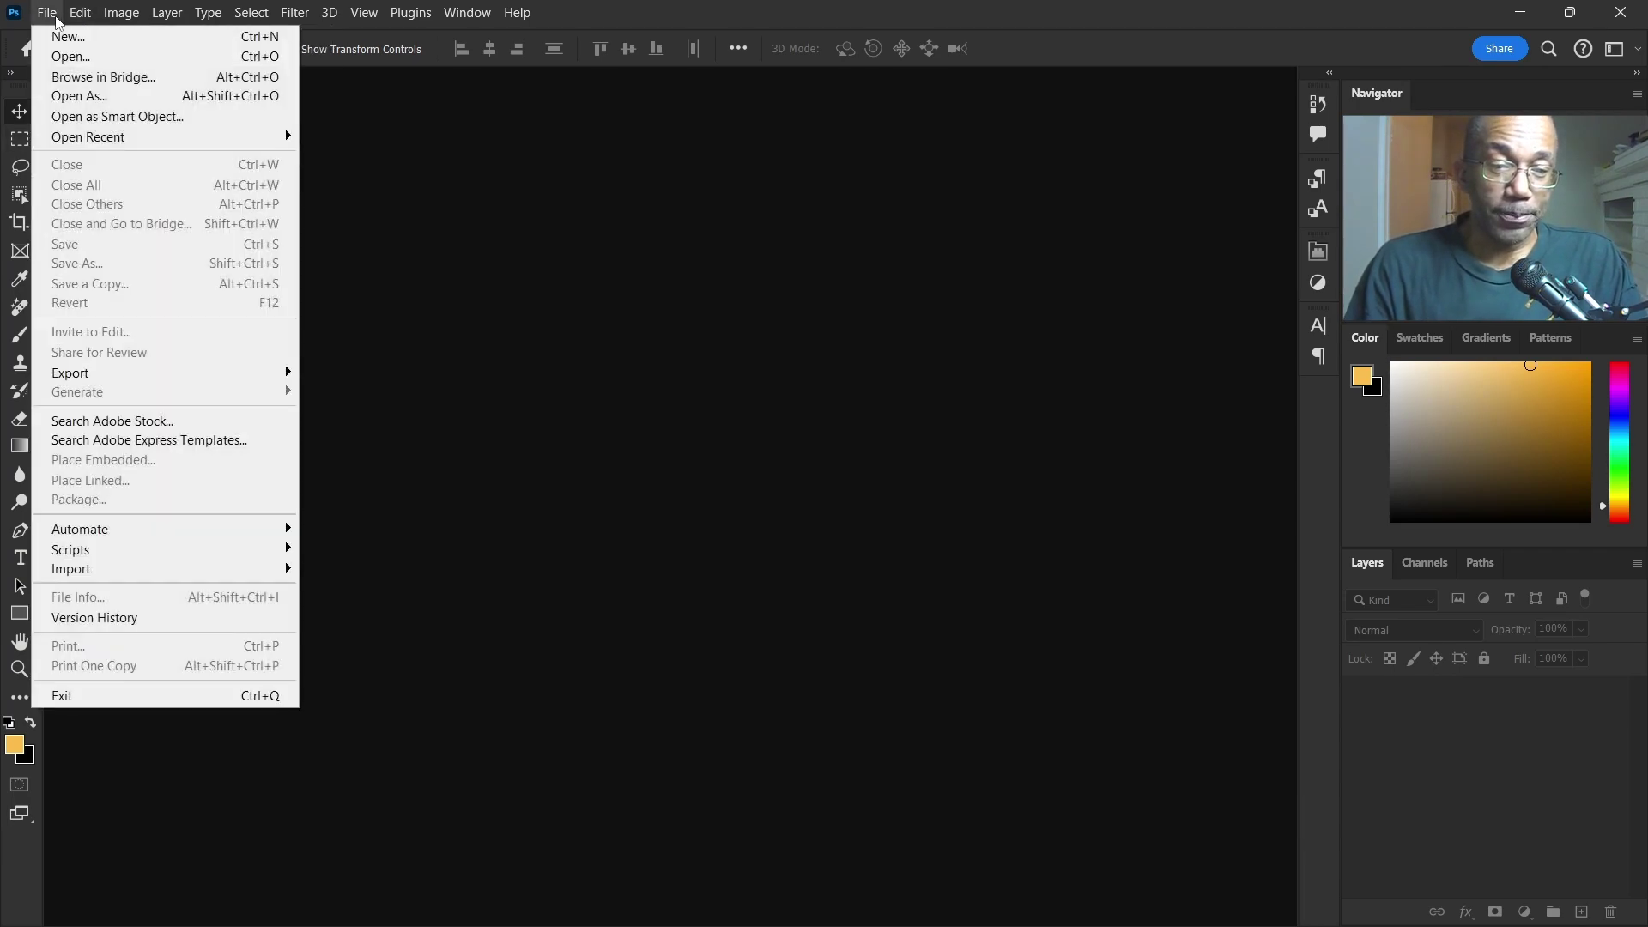
click(569, 271)
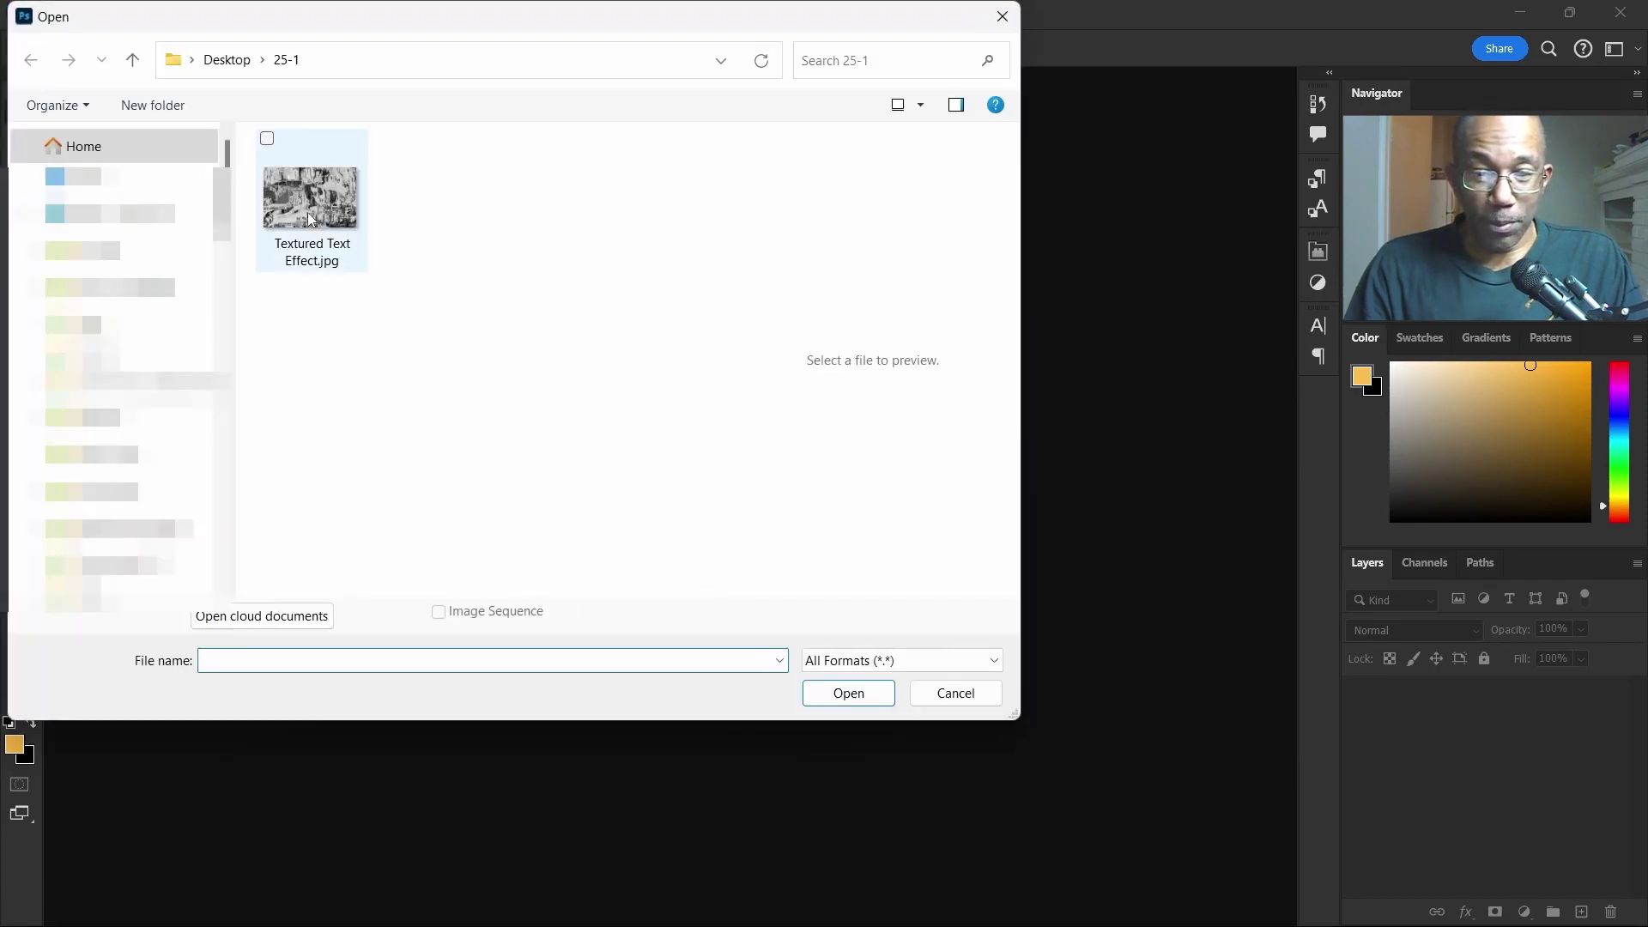
click(309, 202)
click(867, 696)
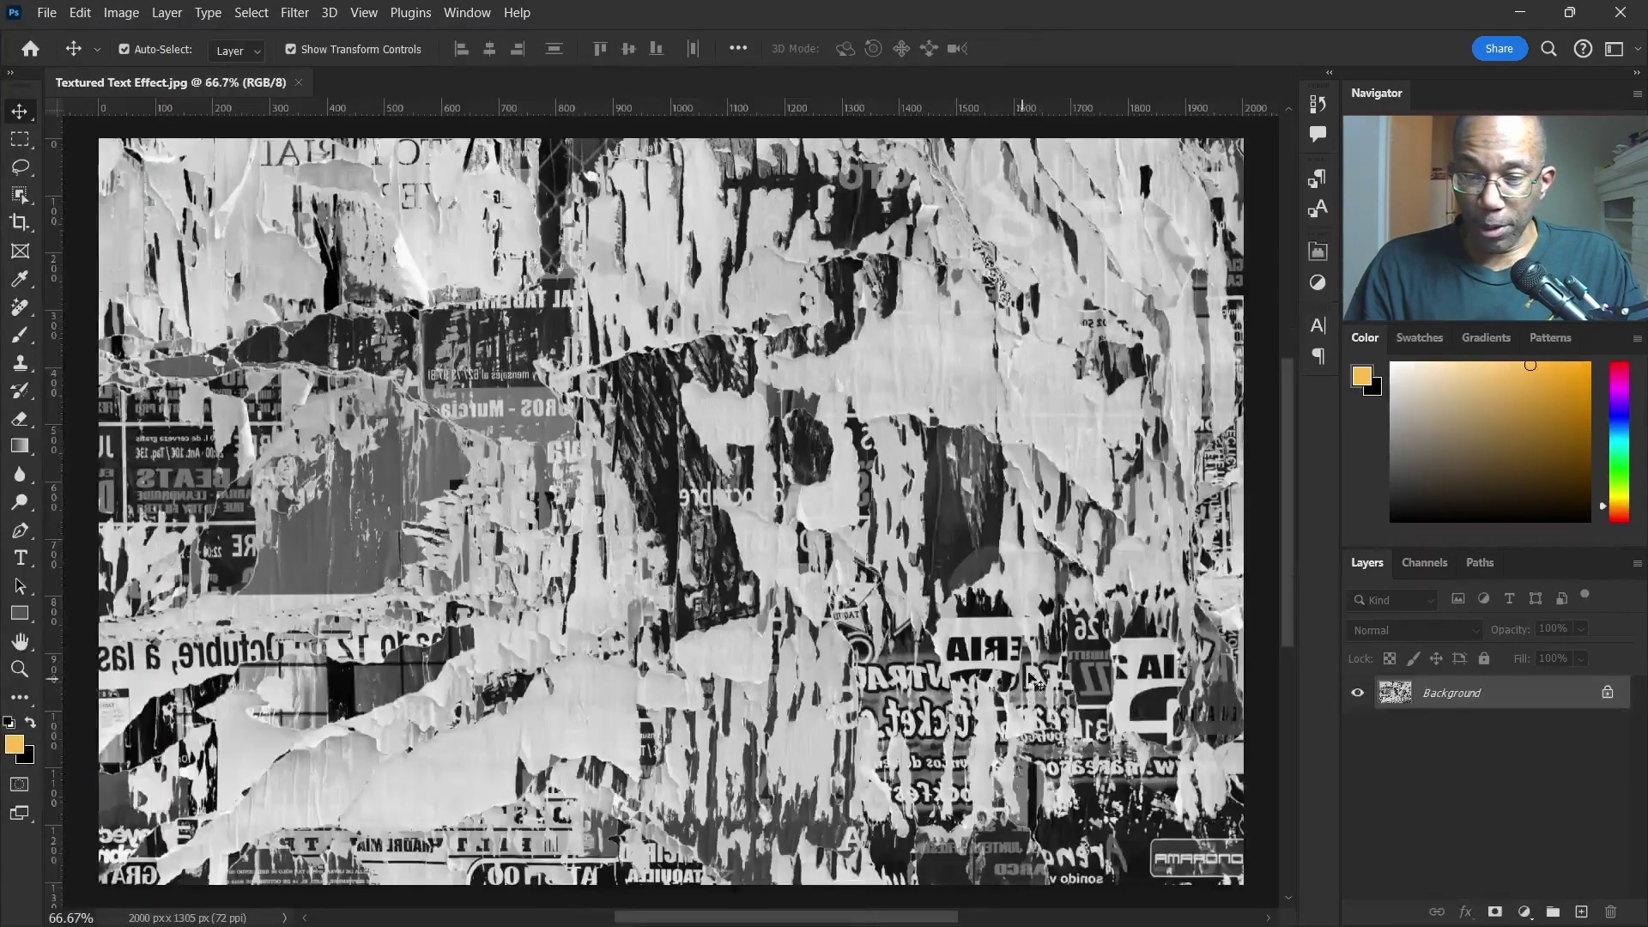
click(1608, 695)
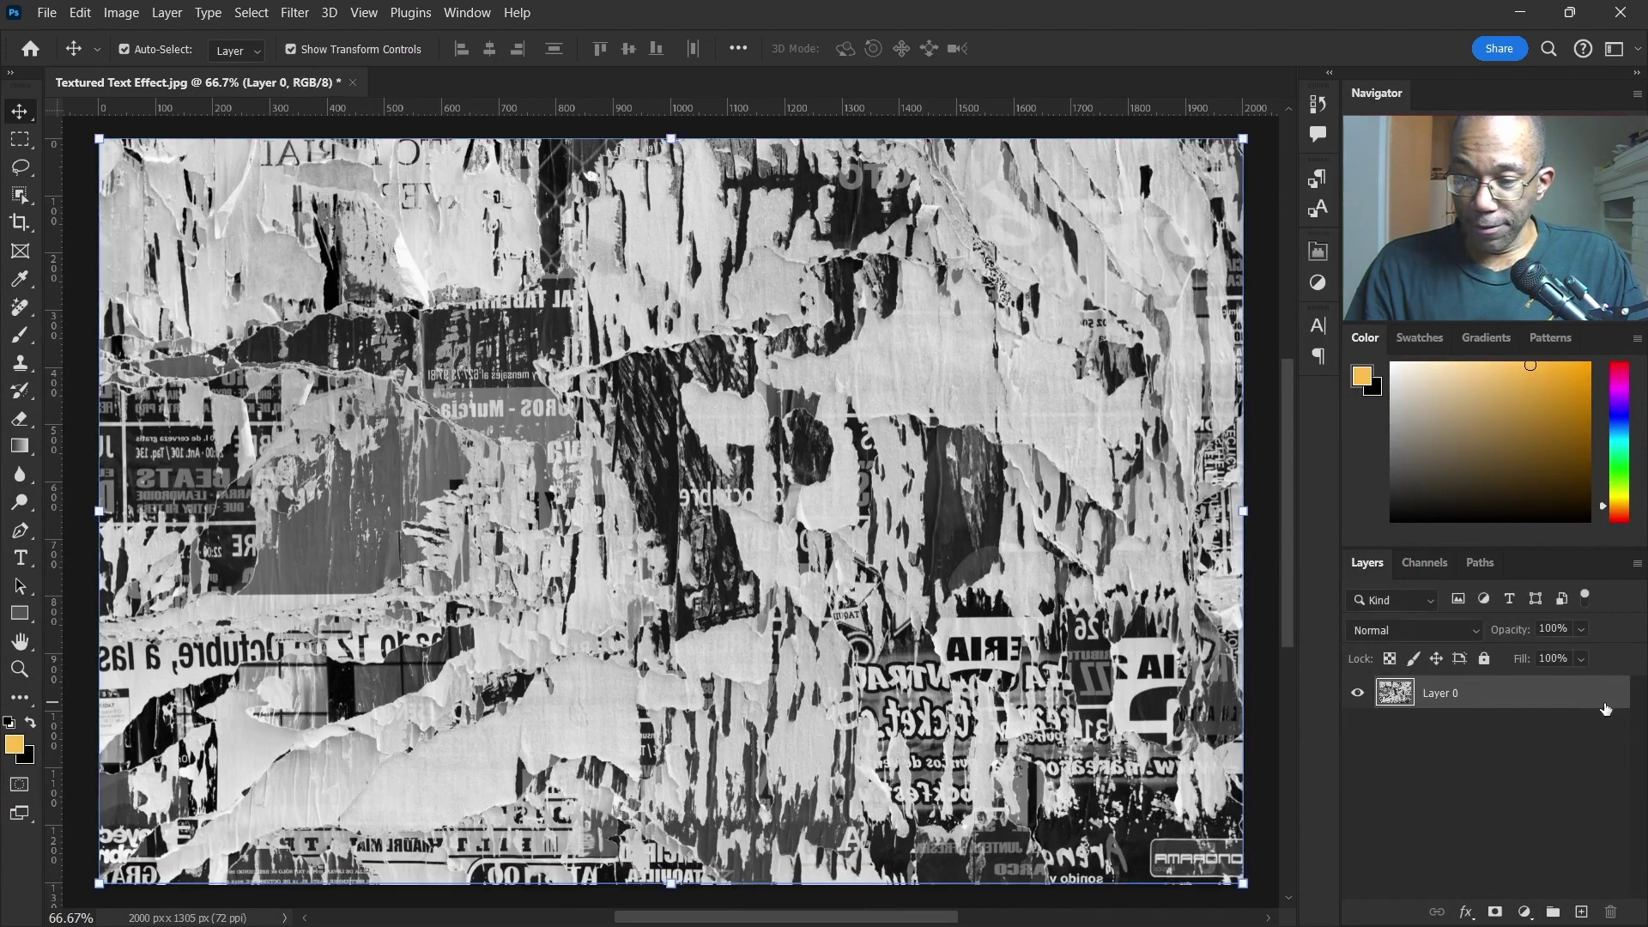
scroll(987, 655, up, 2)
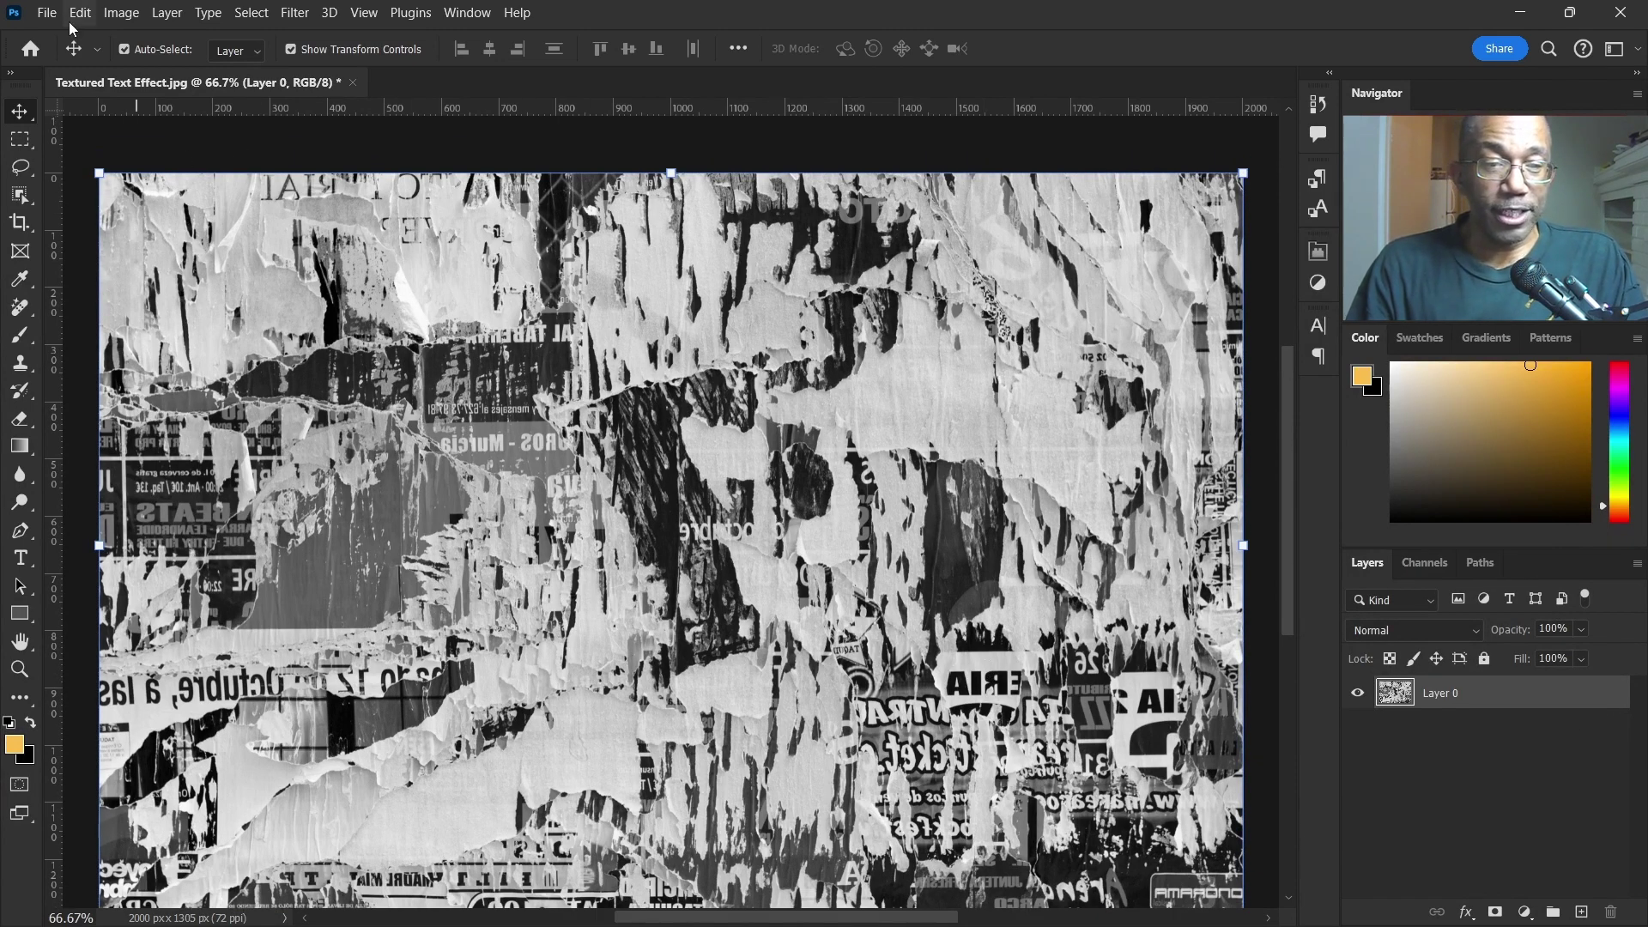
Save the document as Textured Text.psd
click(47, 13)
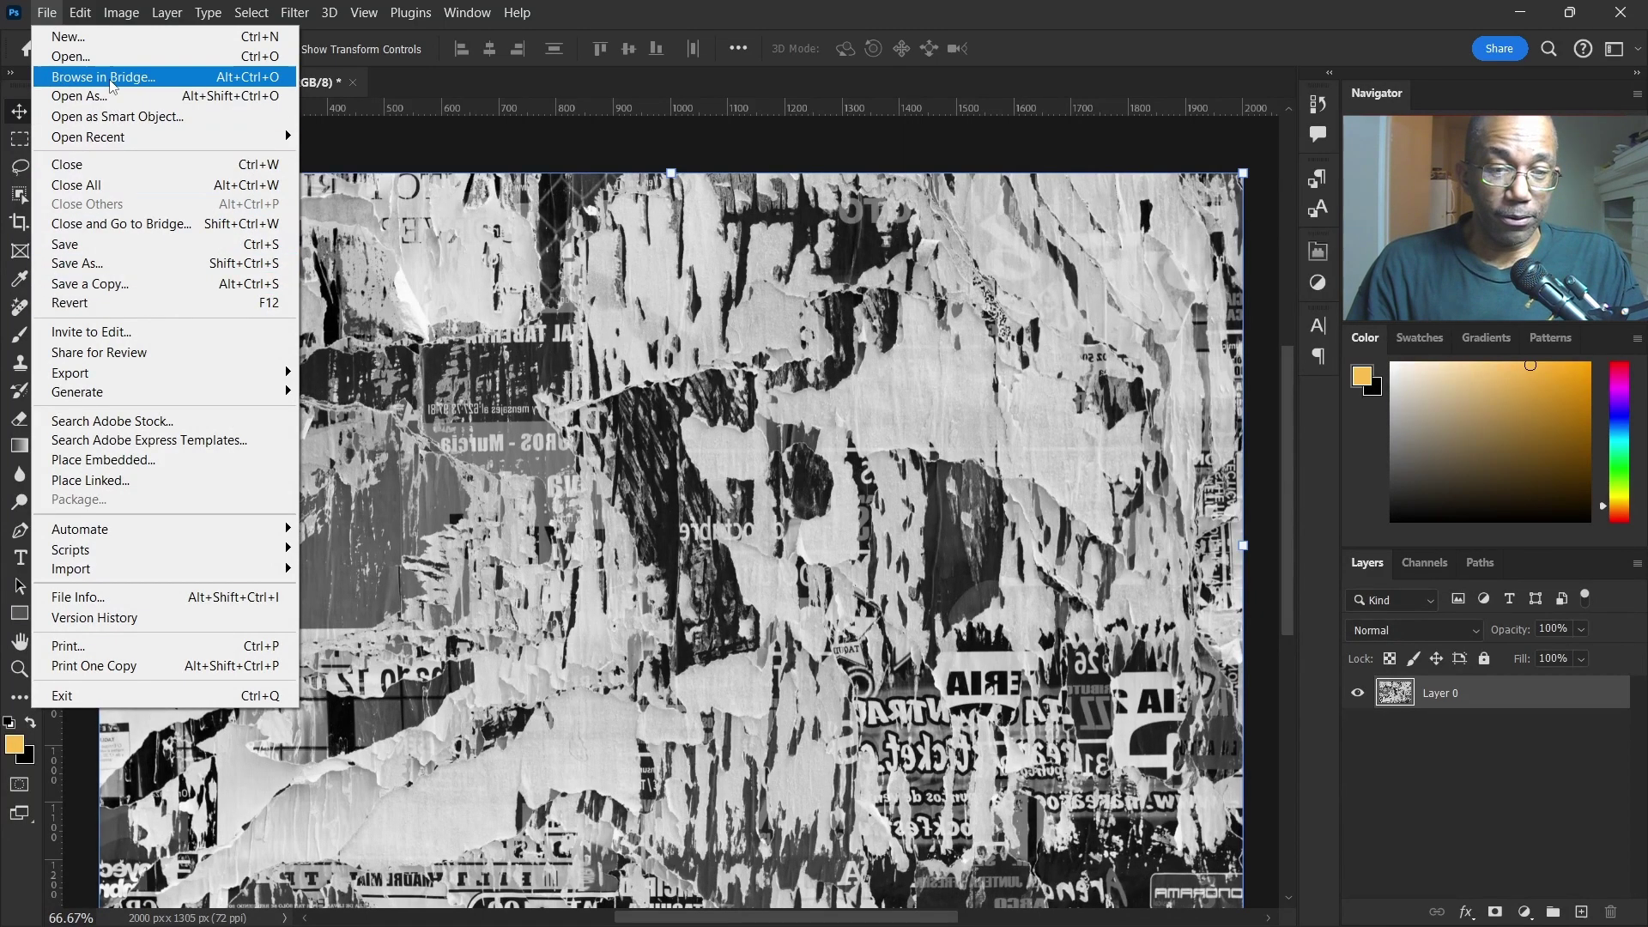
click(170, 263)
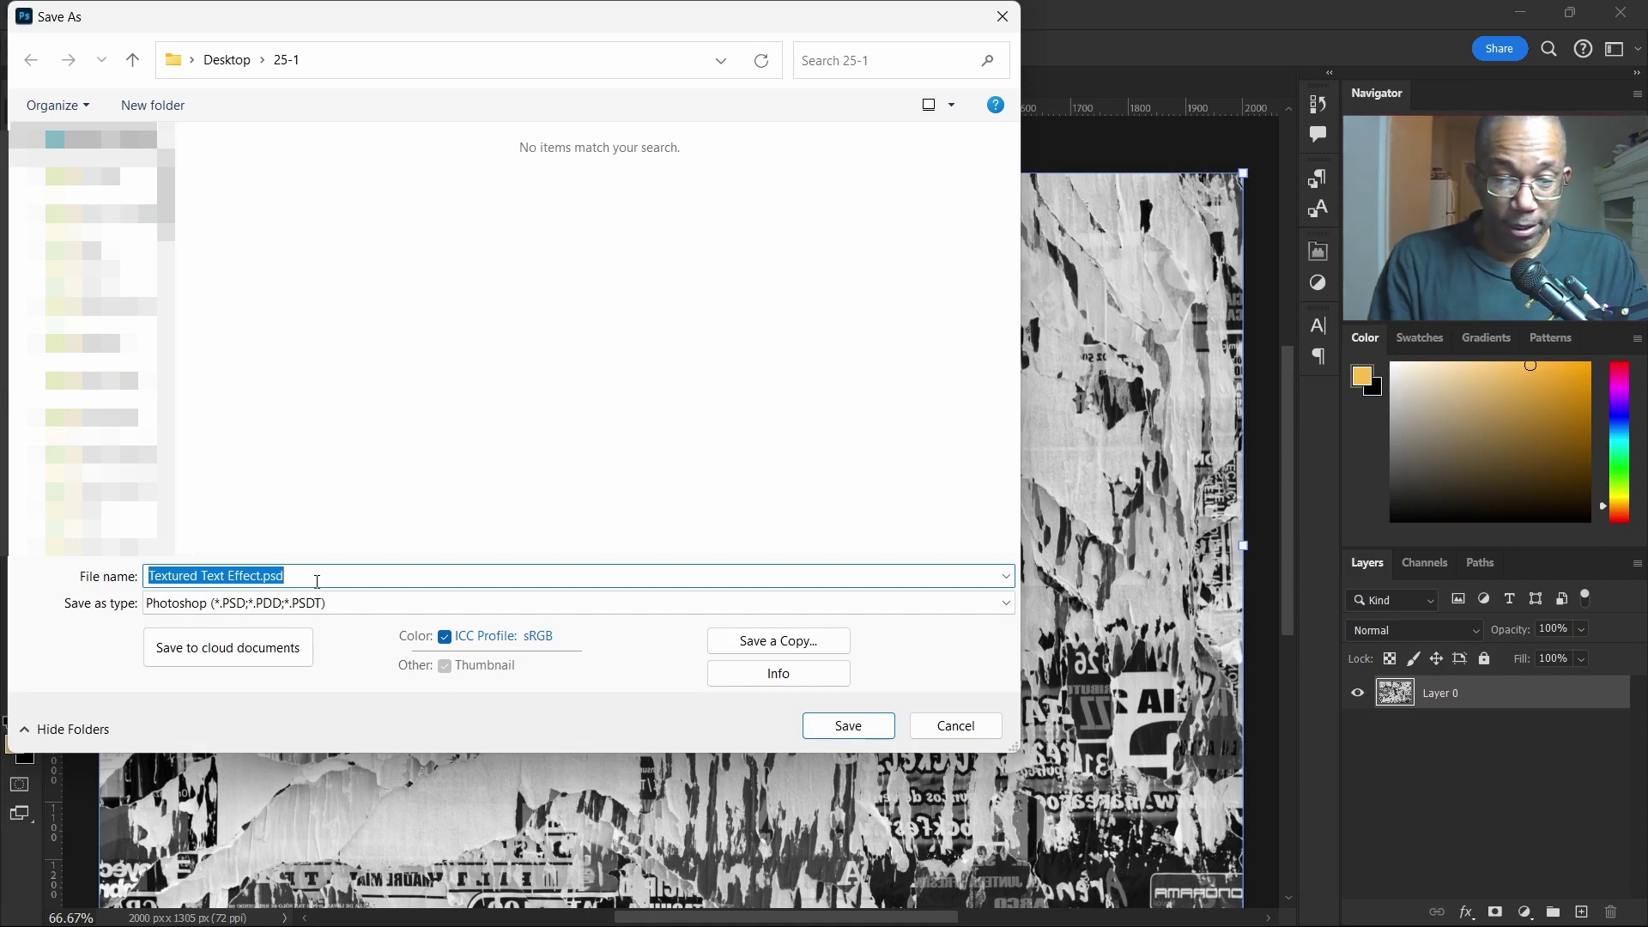
key(Home)
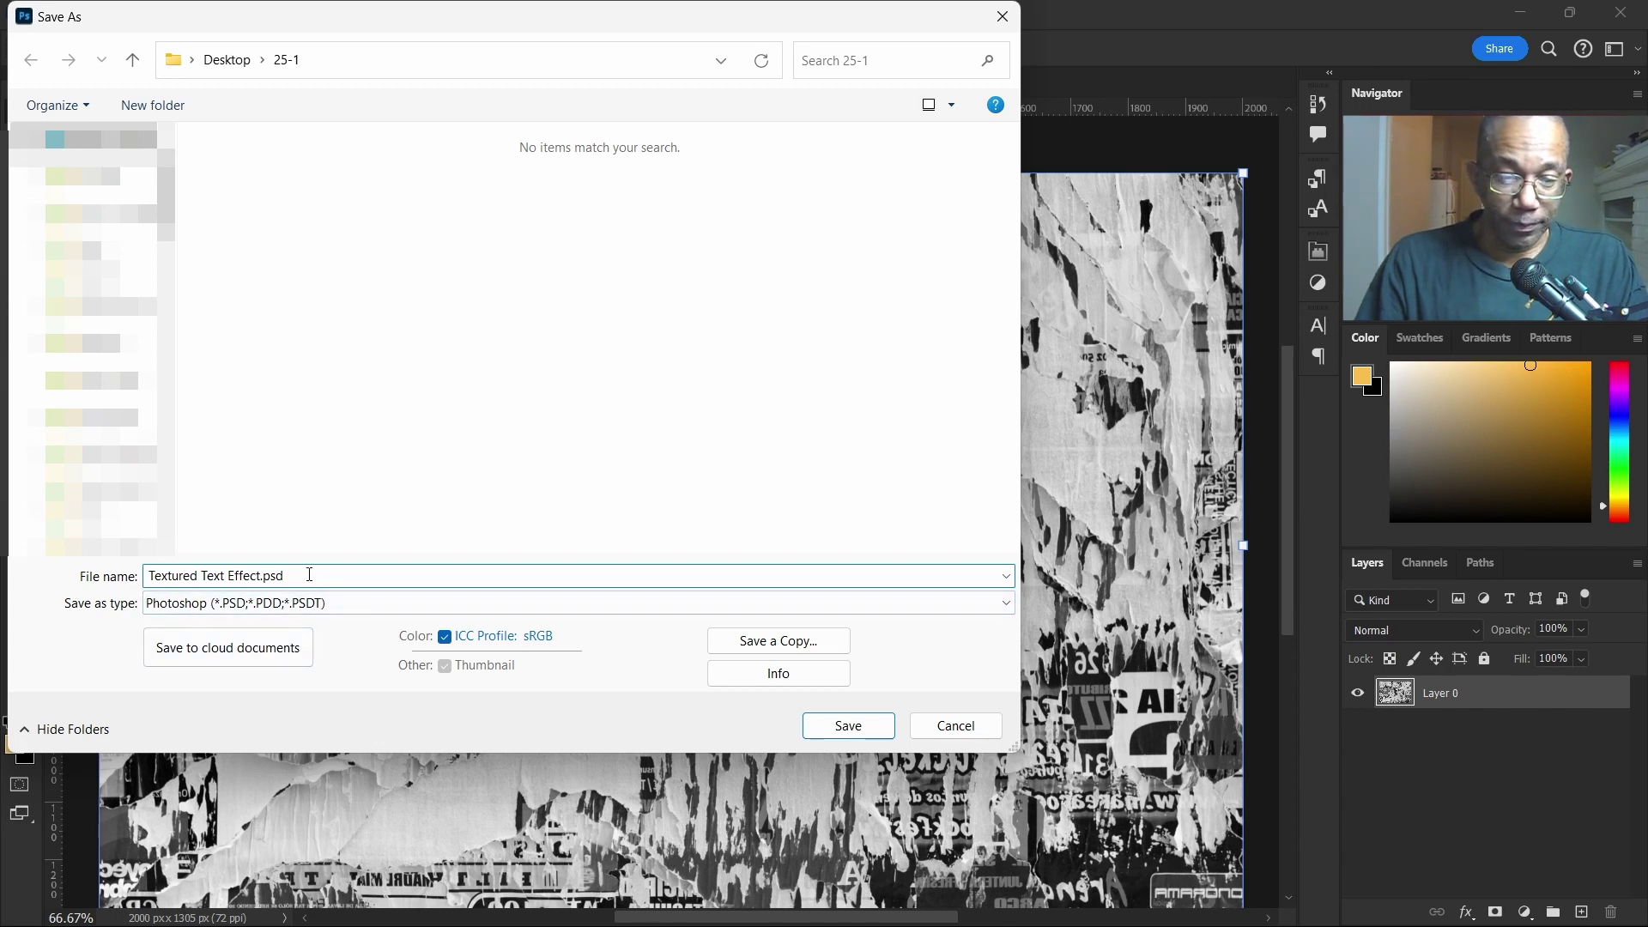
drag(287, 576, 230, 590)
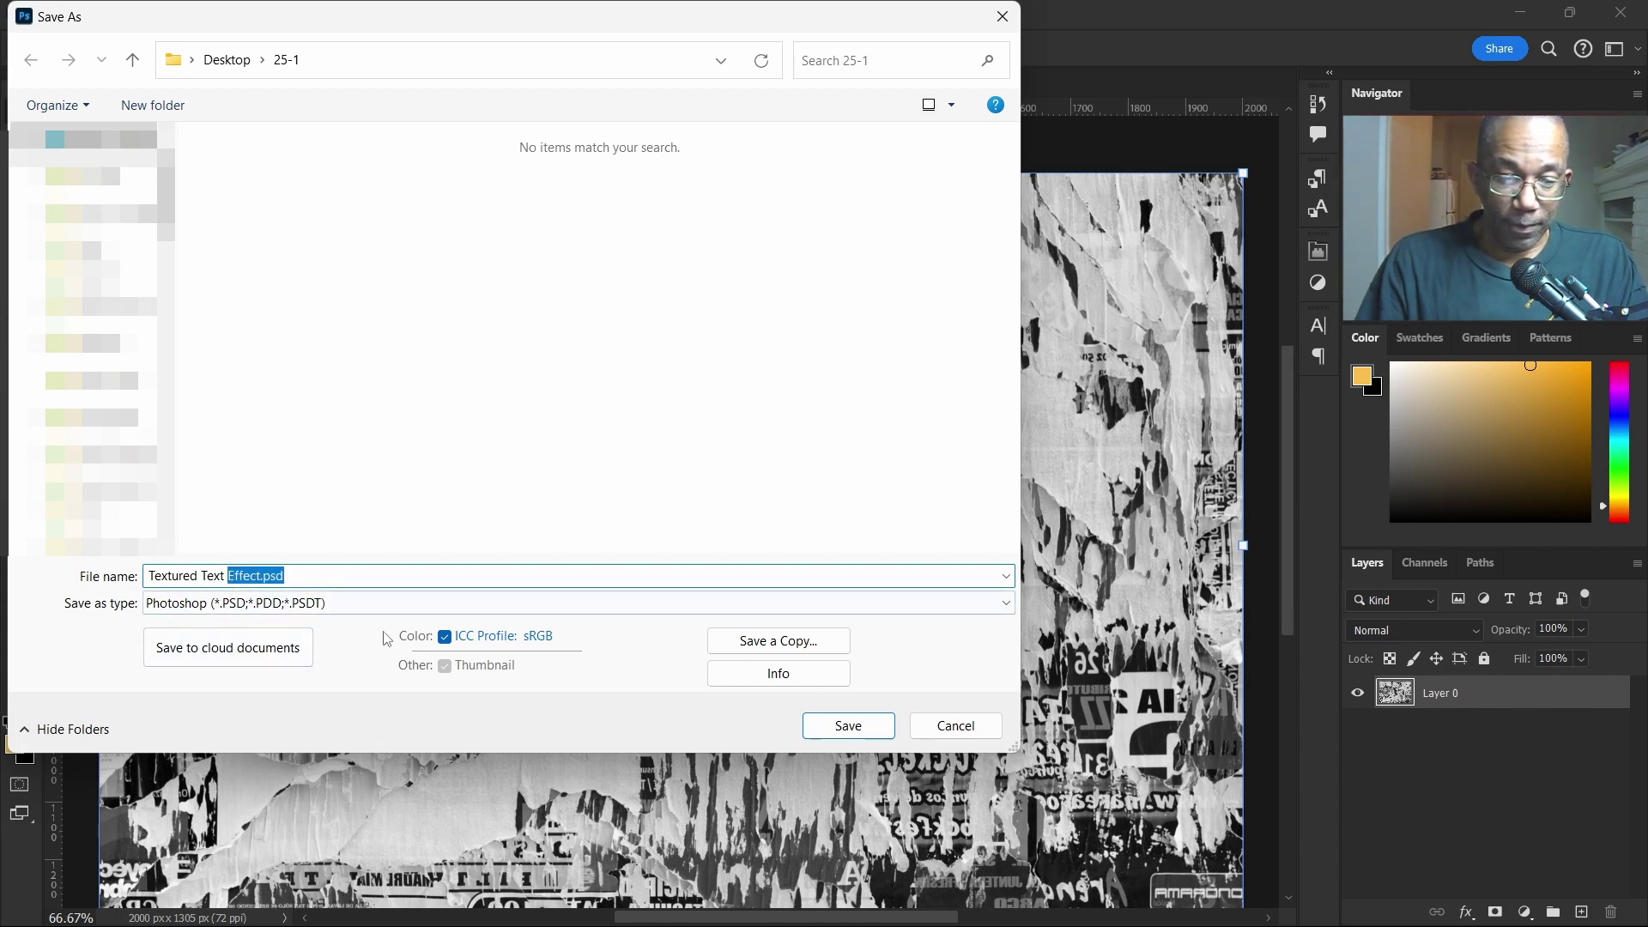
key(BackSpace)
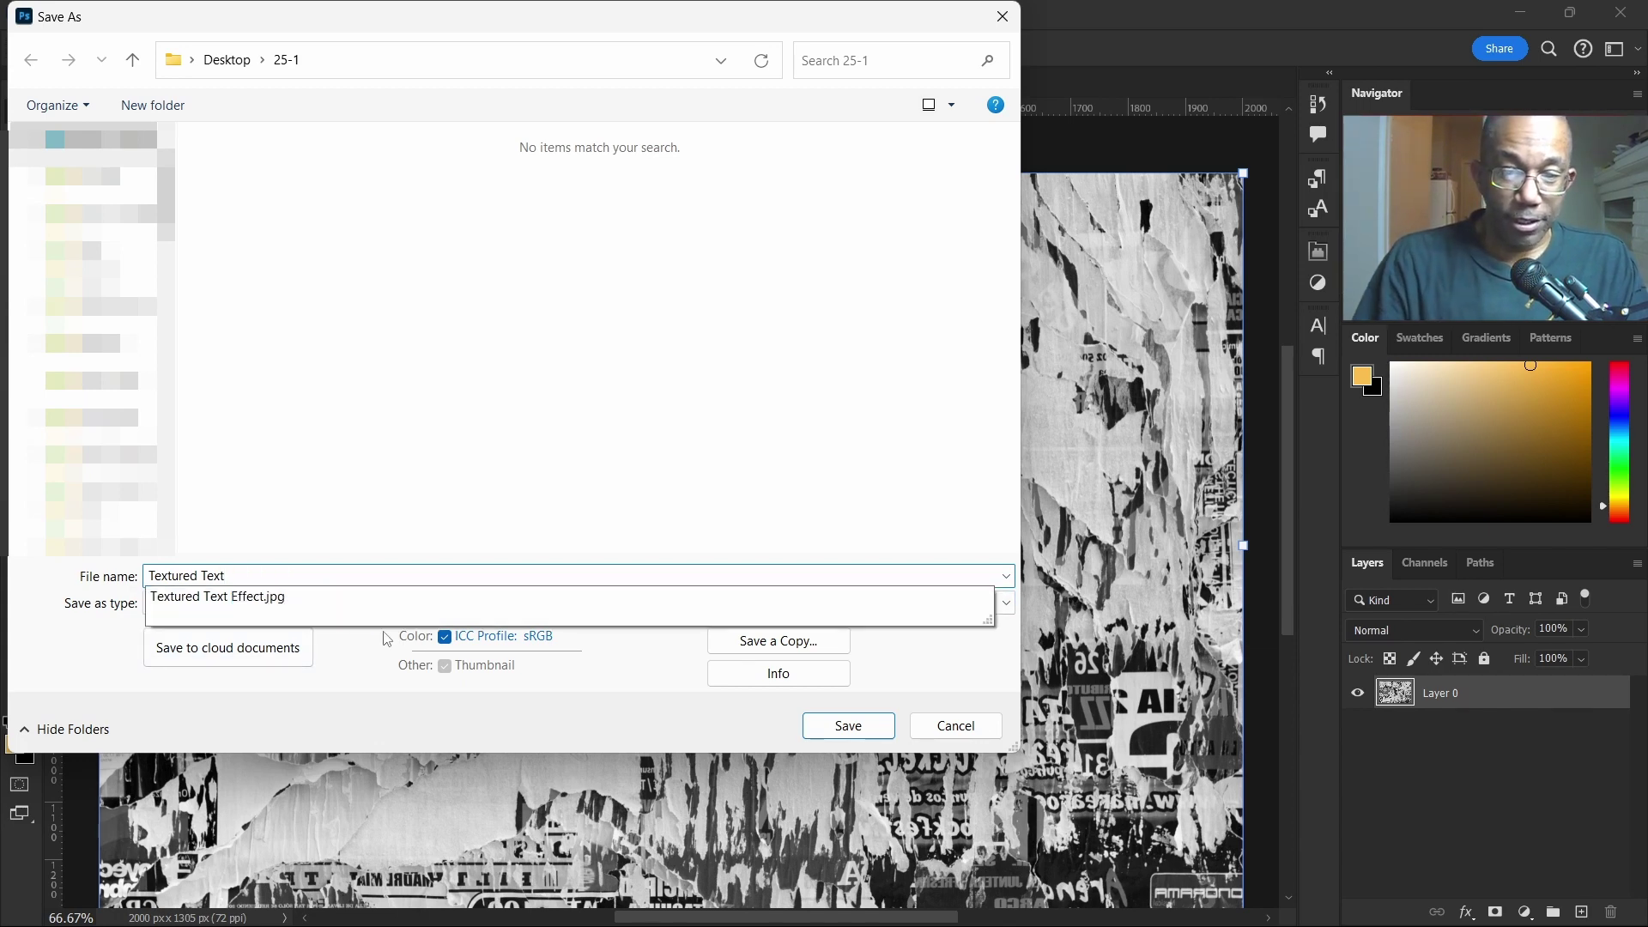
click(849, 723)
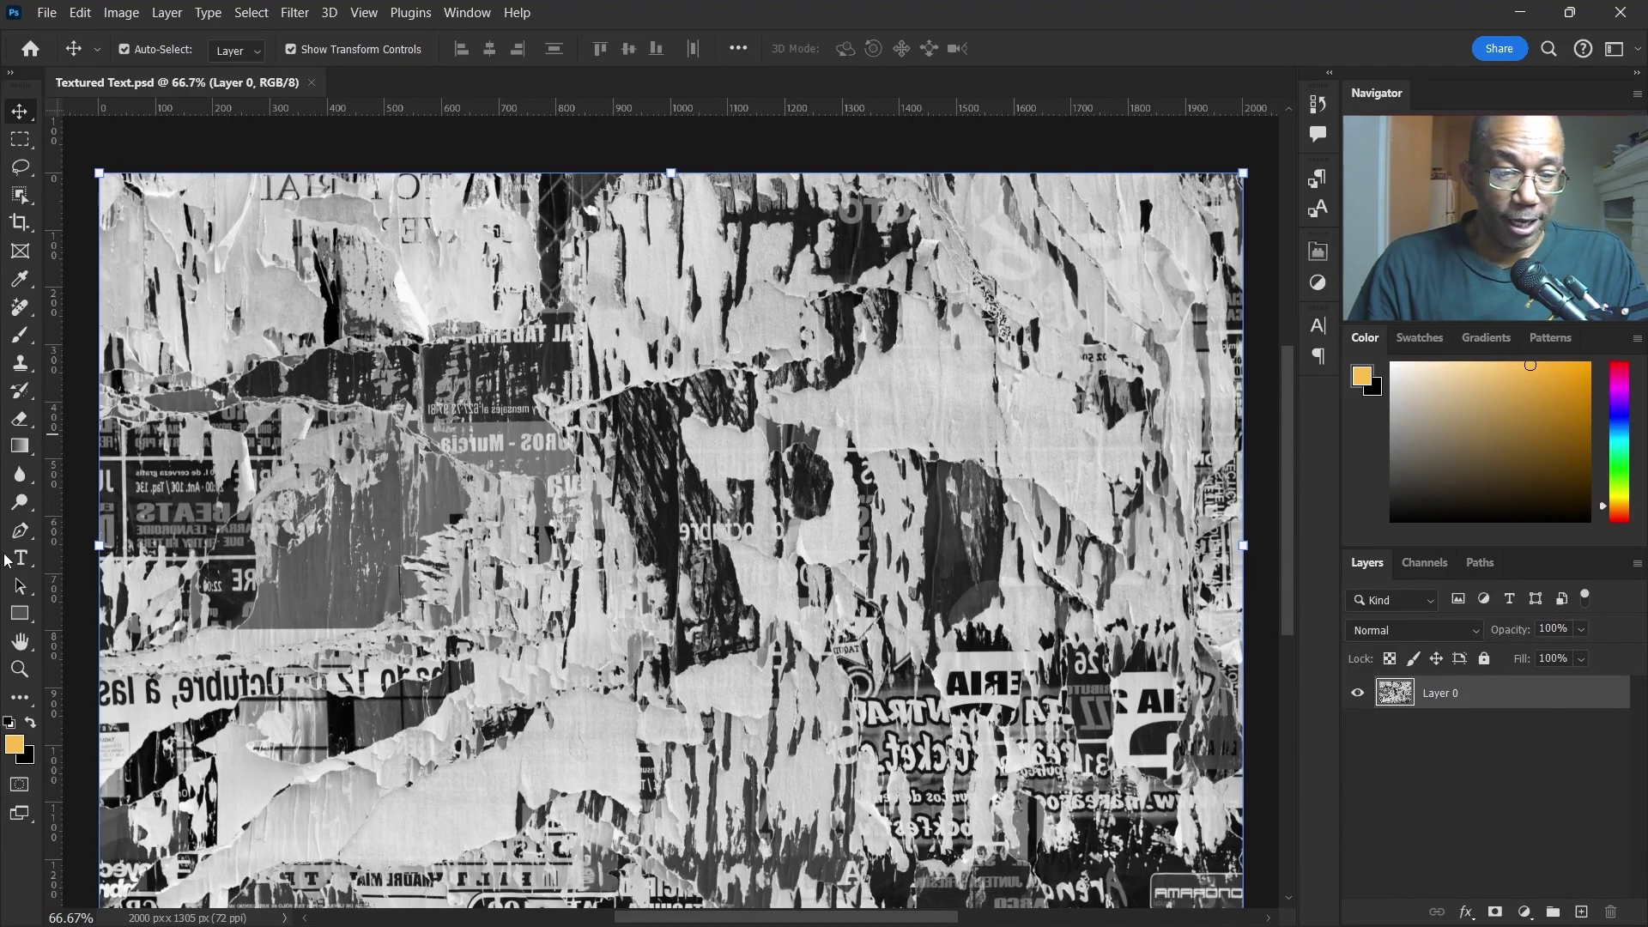
Add a black TEXTURE text layer on the image
click(22, 560)
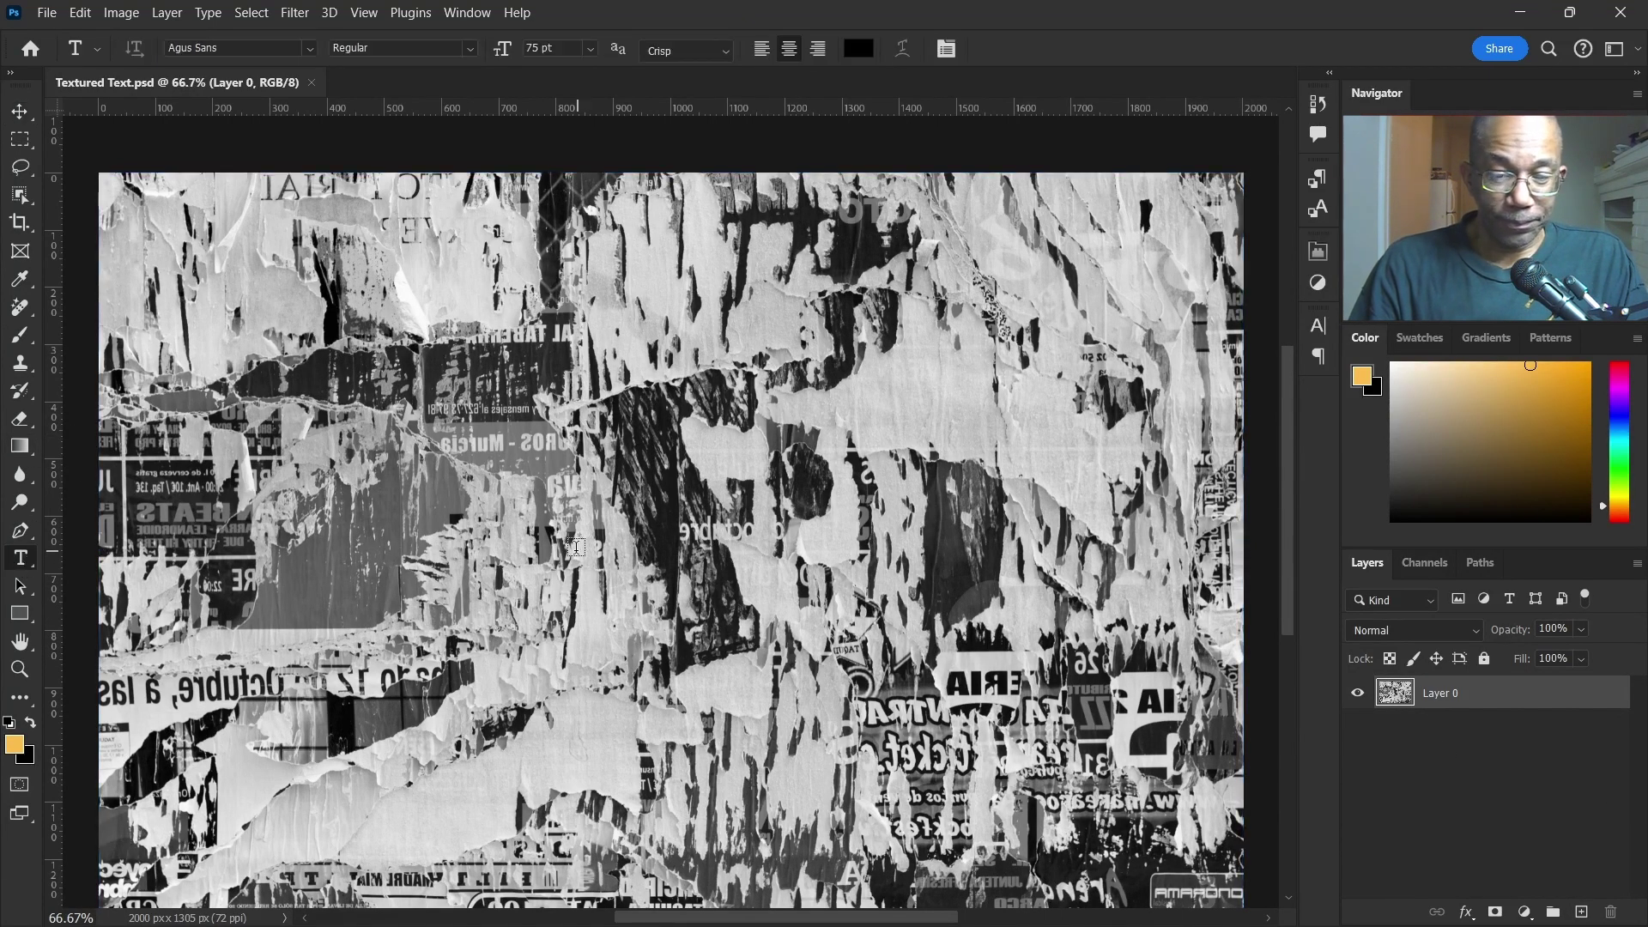
click(612, 544)
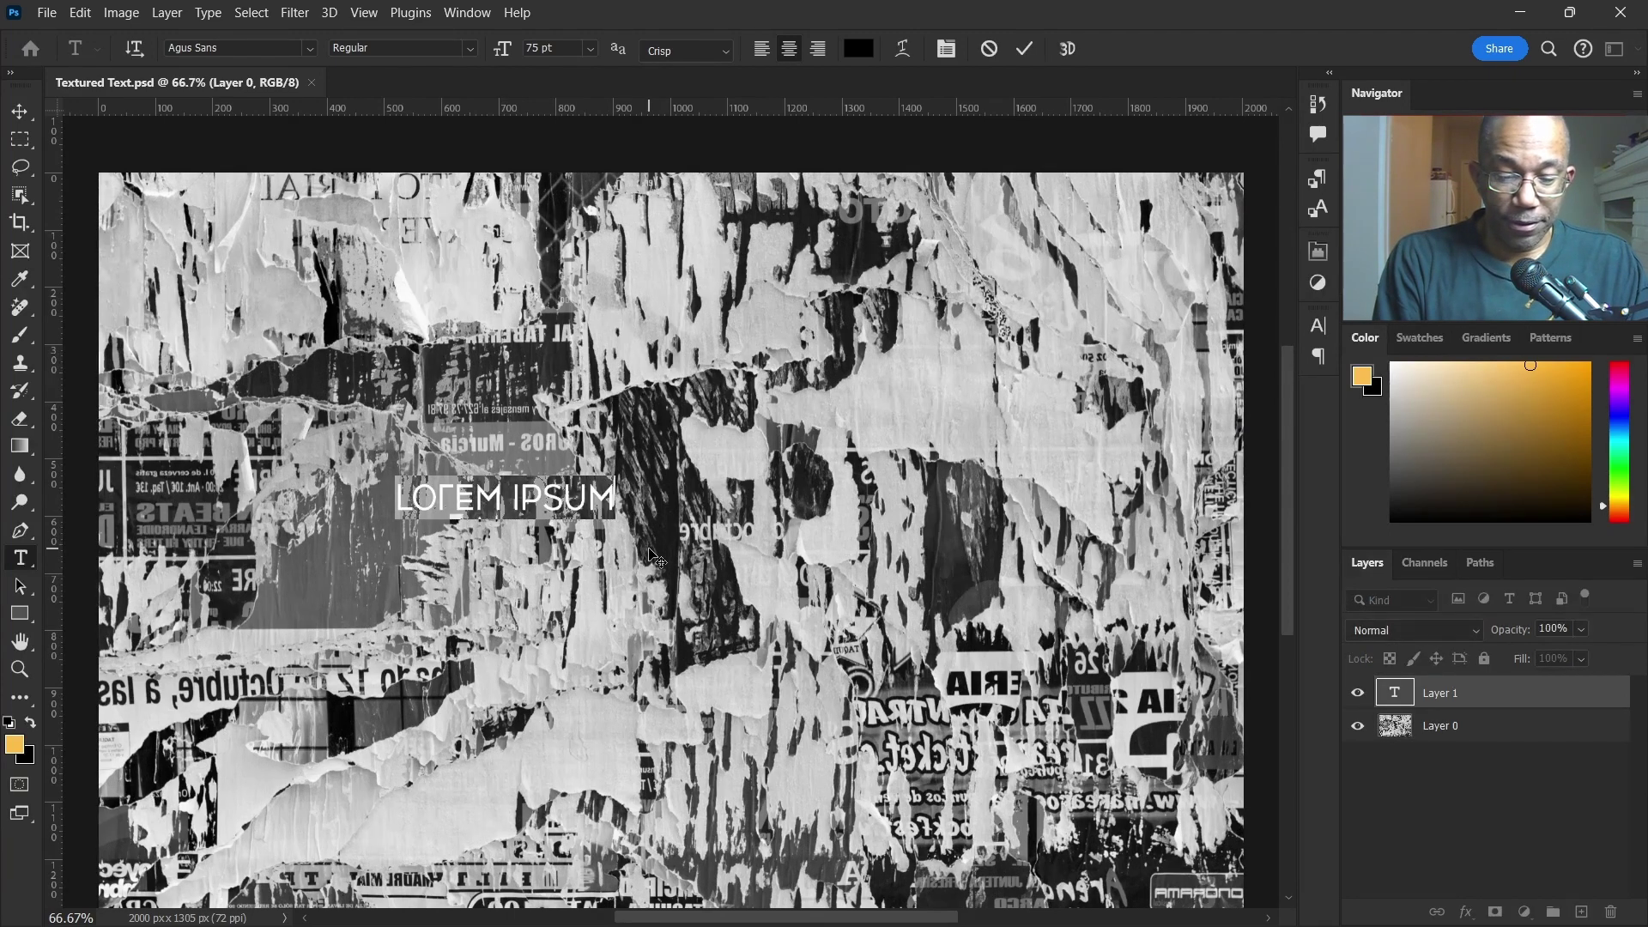
text(TEXT)
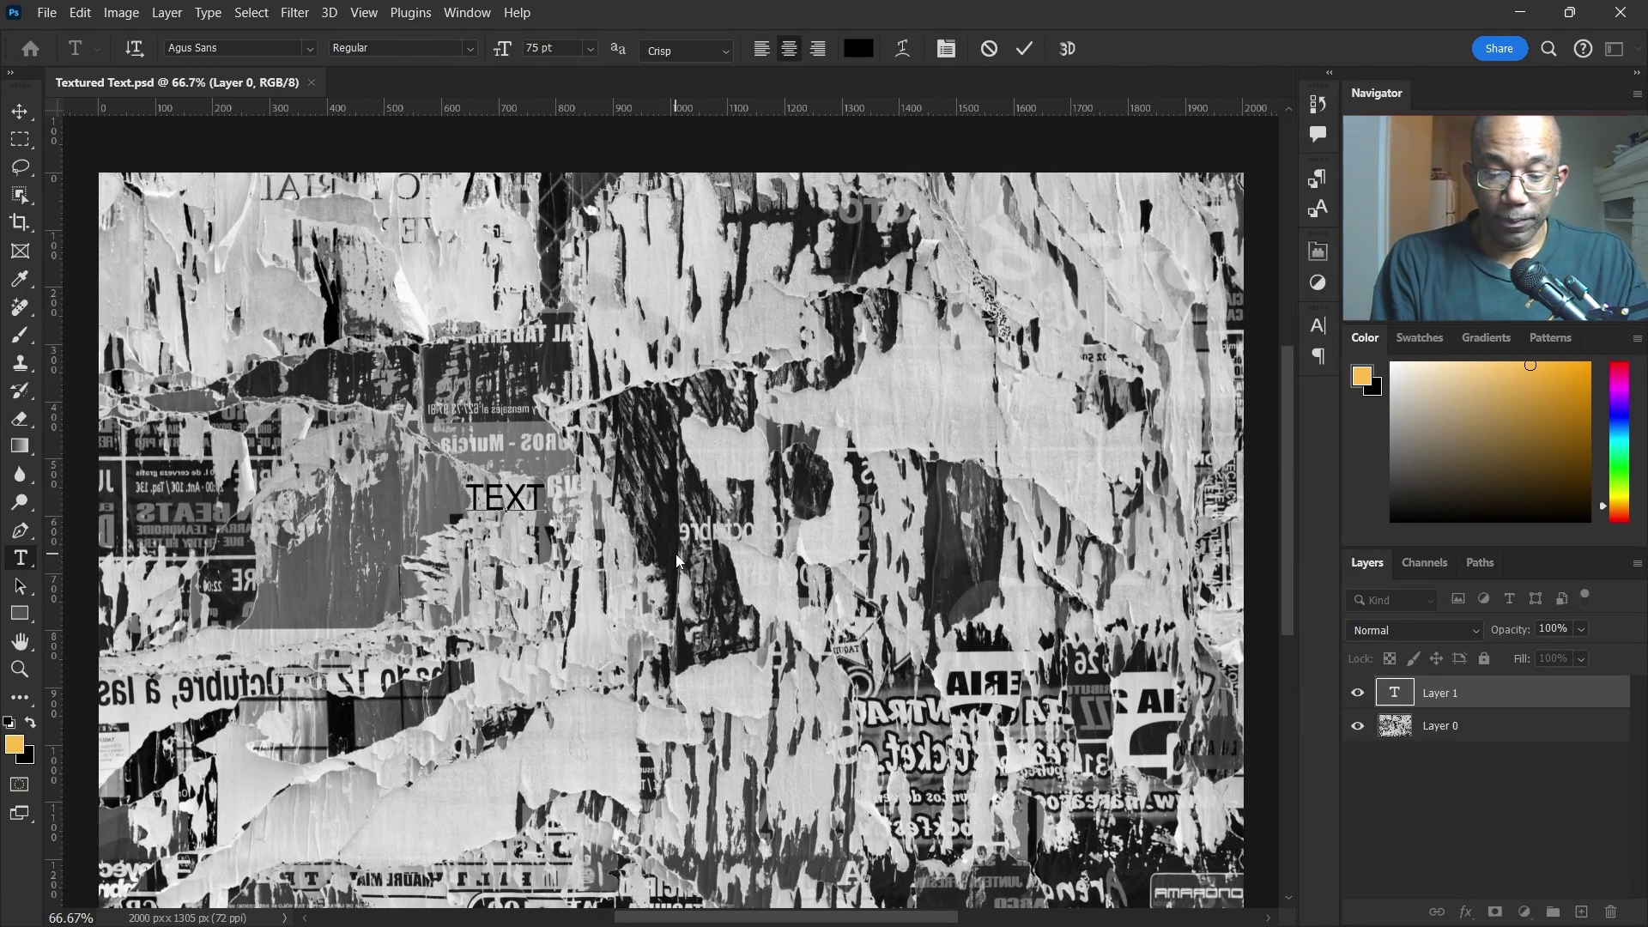
text(URE)
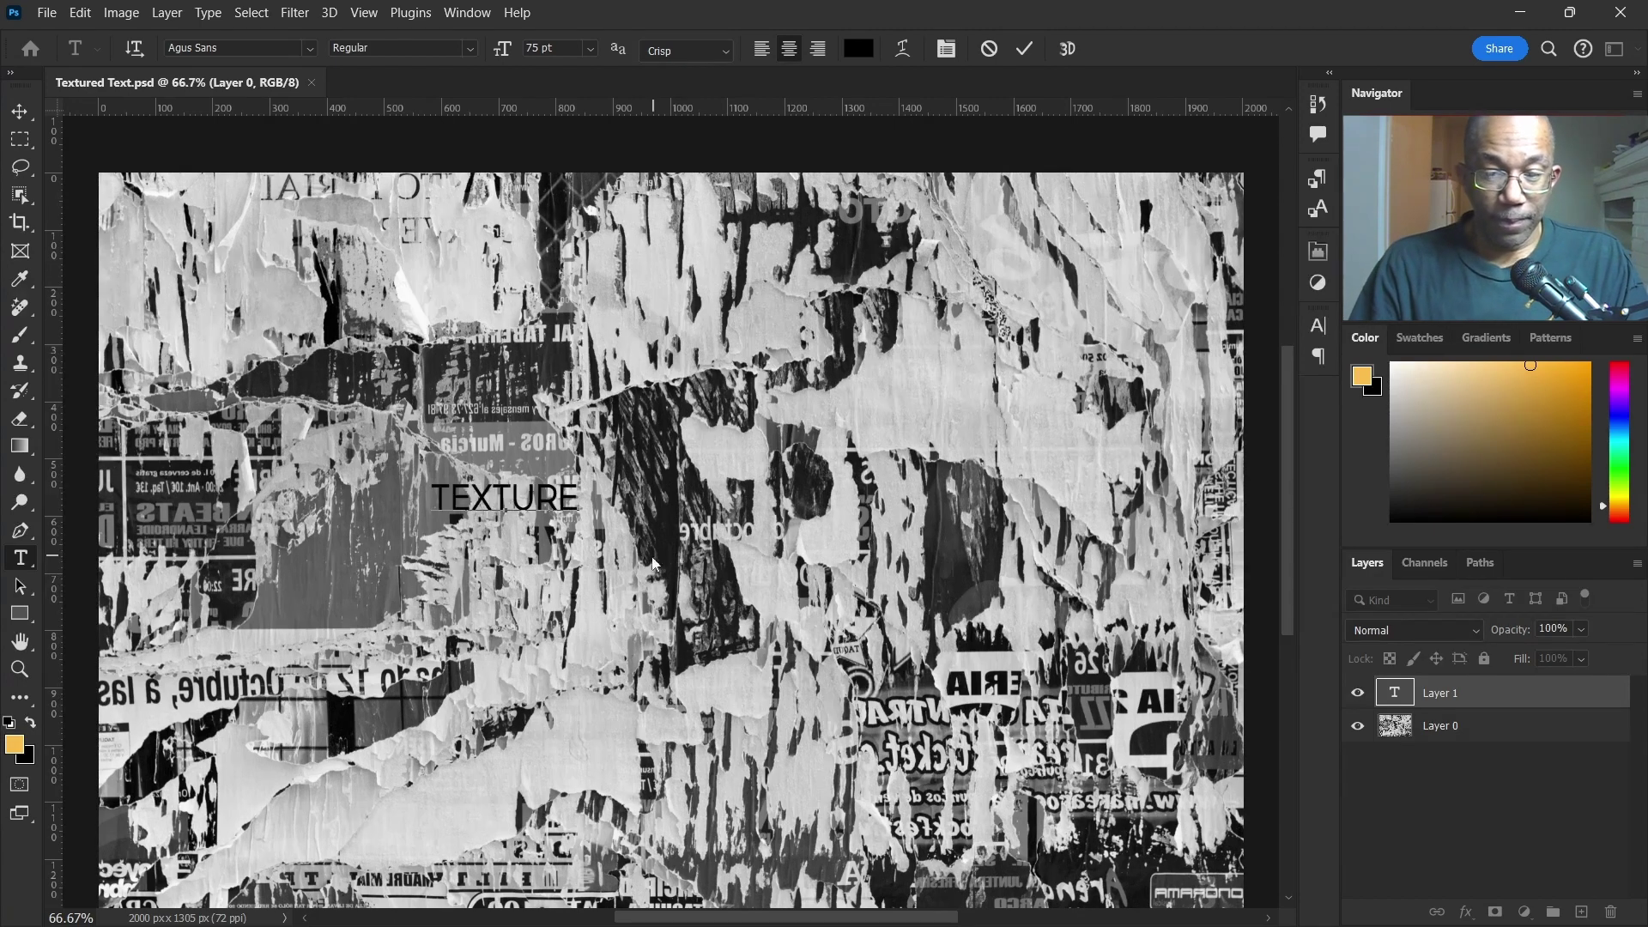
click(19, 111)
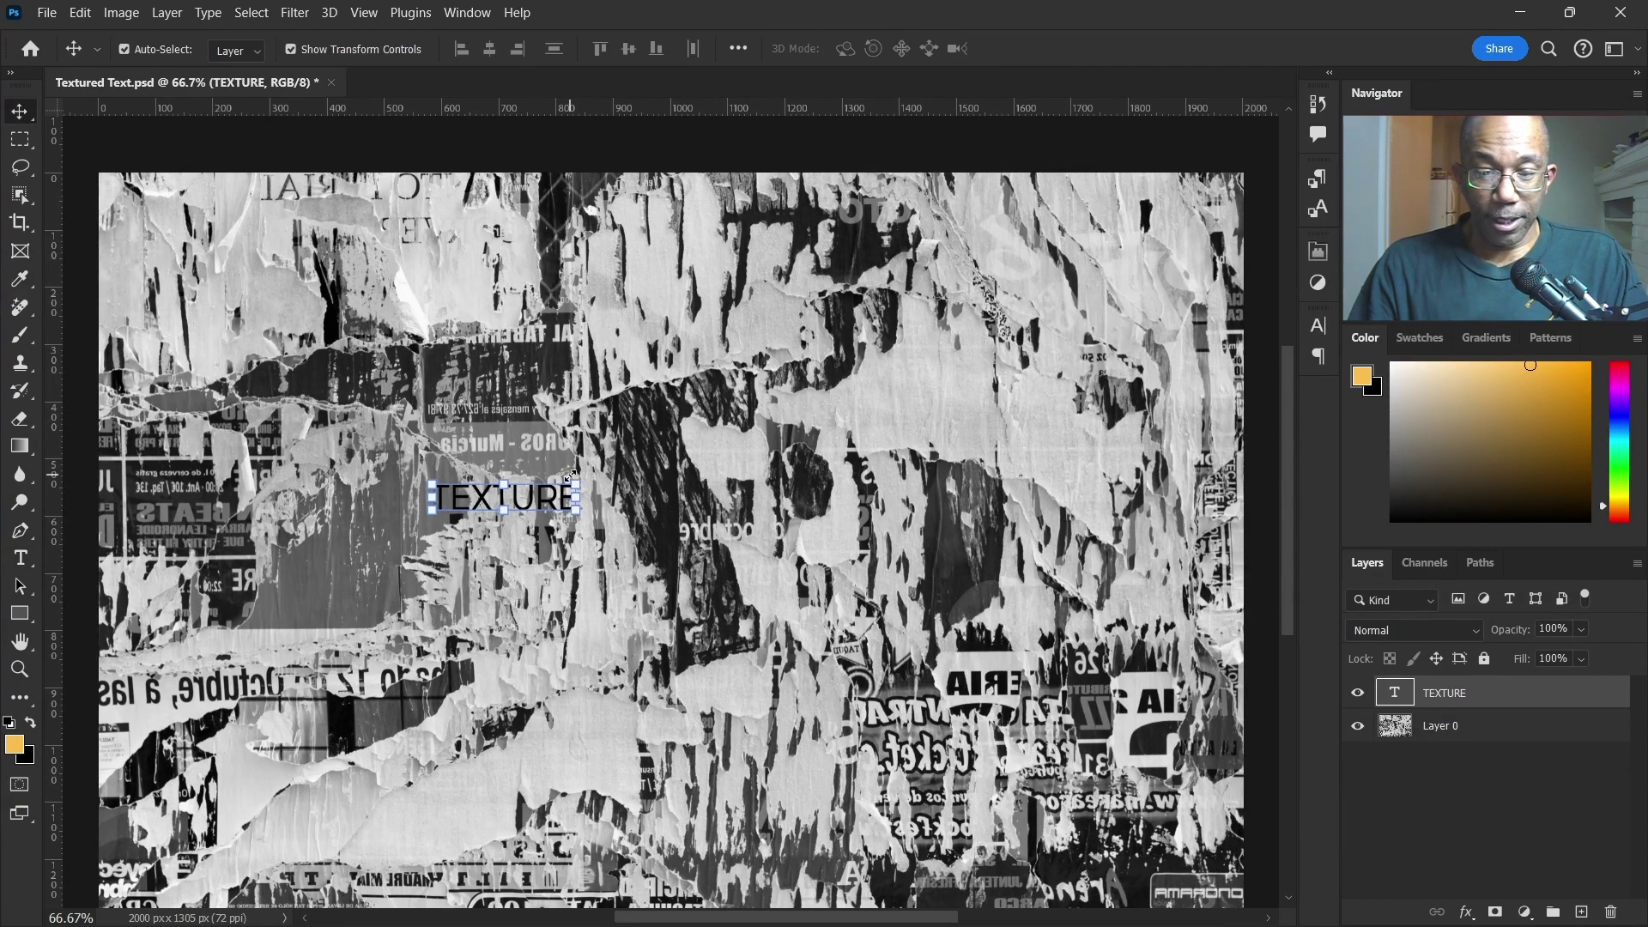
Scale TEXTURE up about five times, shift it right, and hide the poster layer
drag(576, 484, 641, 459)
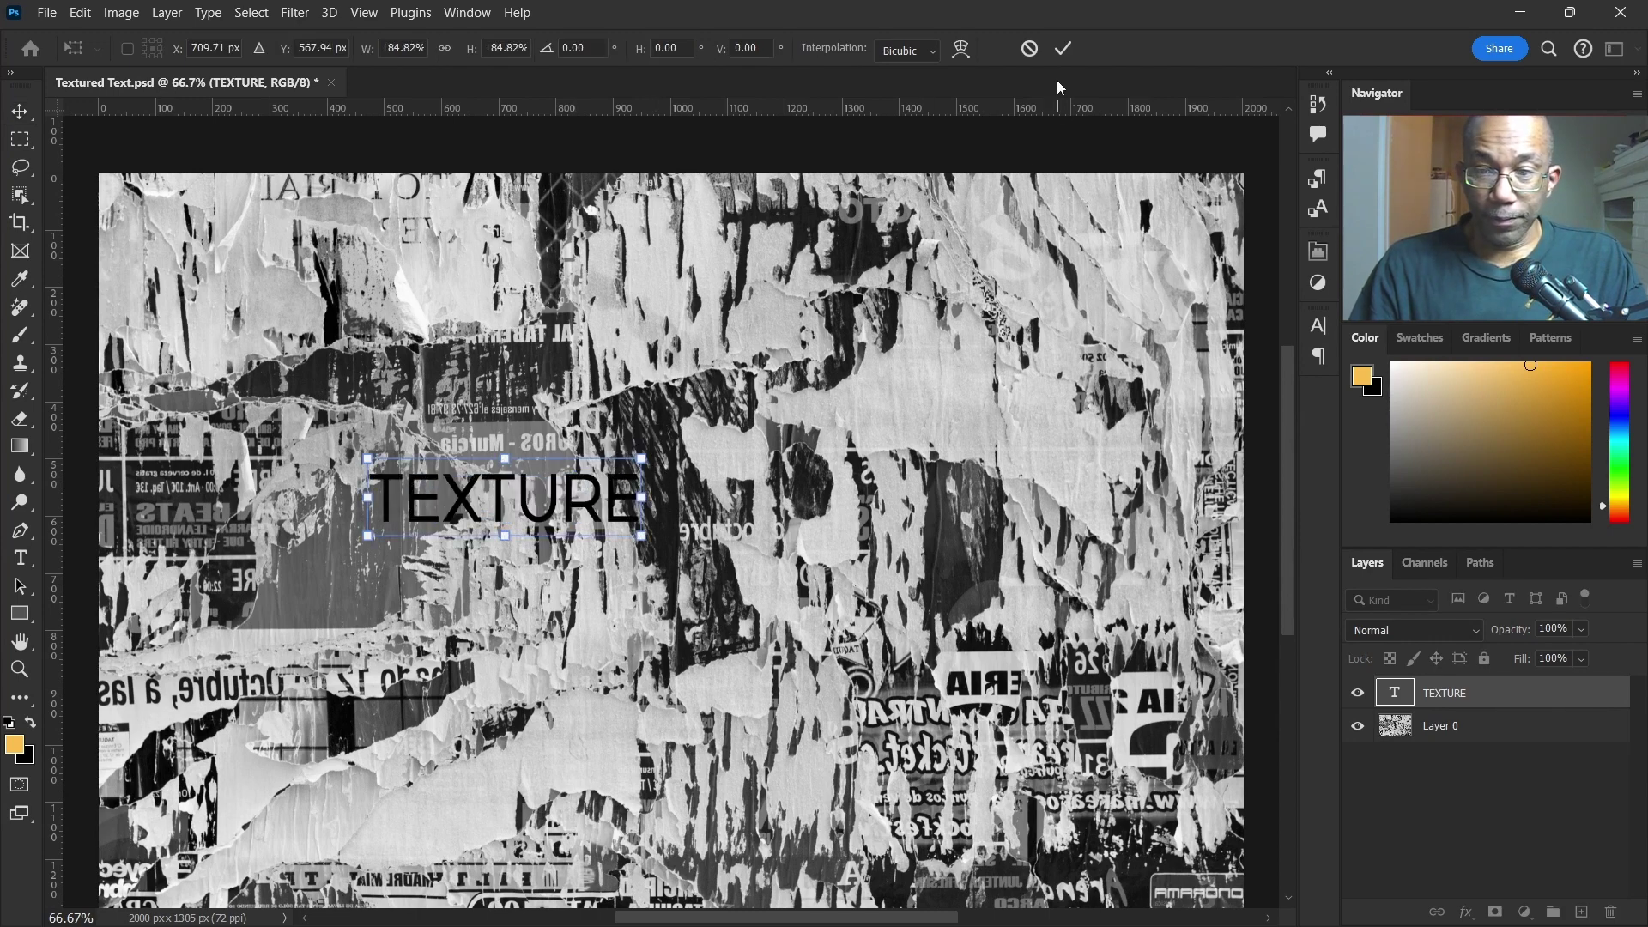
key(Escape)
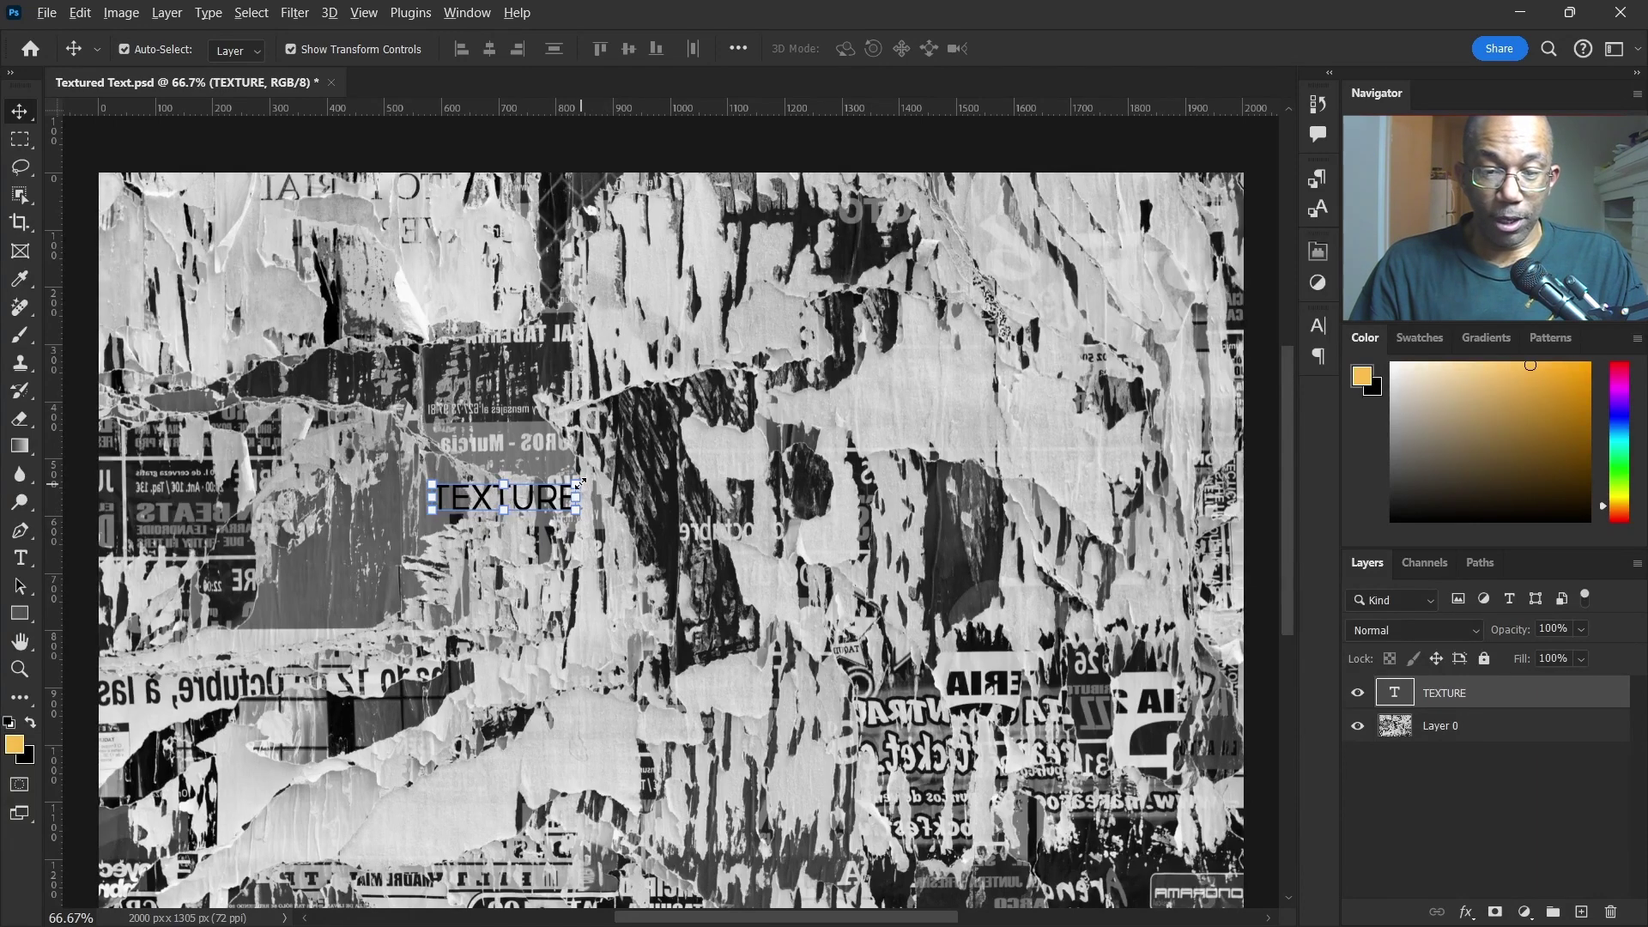
drag(578, 481, 882, 389)
drag(686, 553, 852, 557)
click(1064, 51)
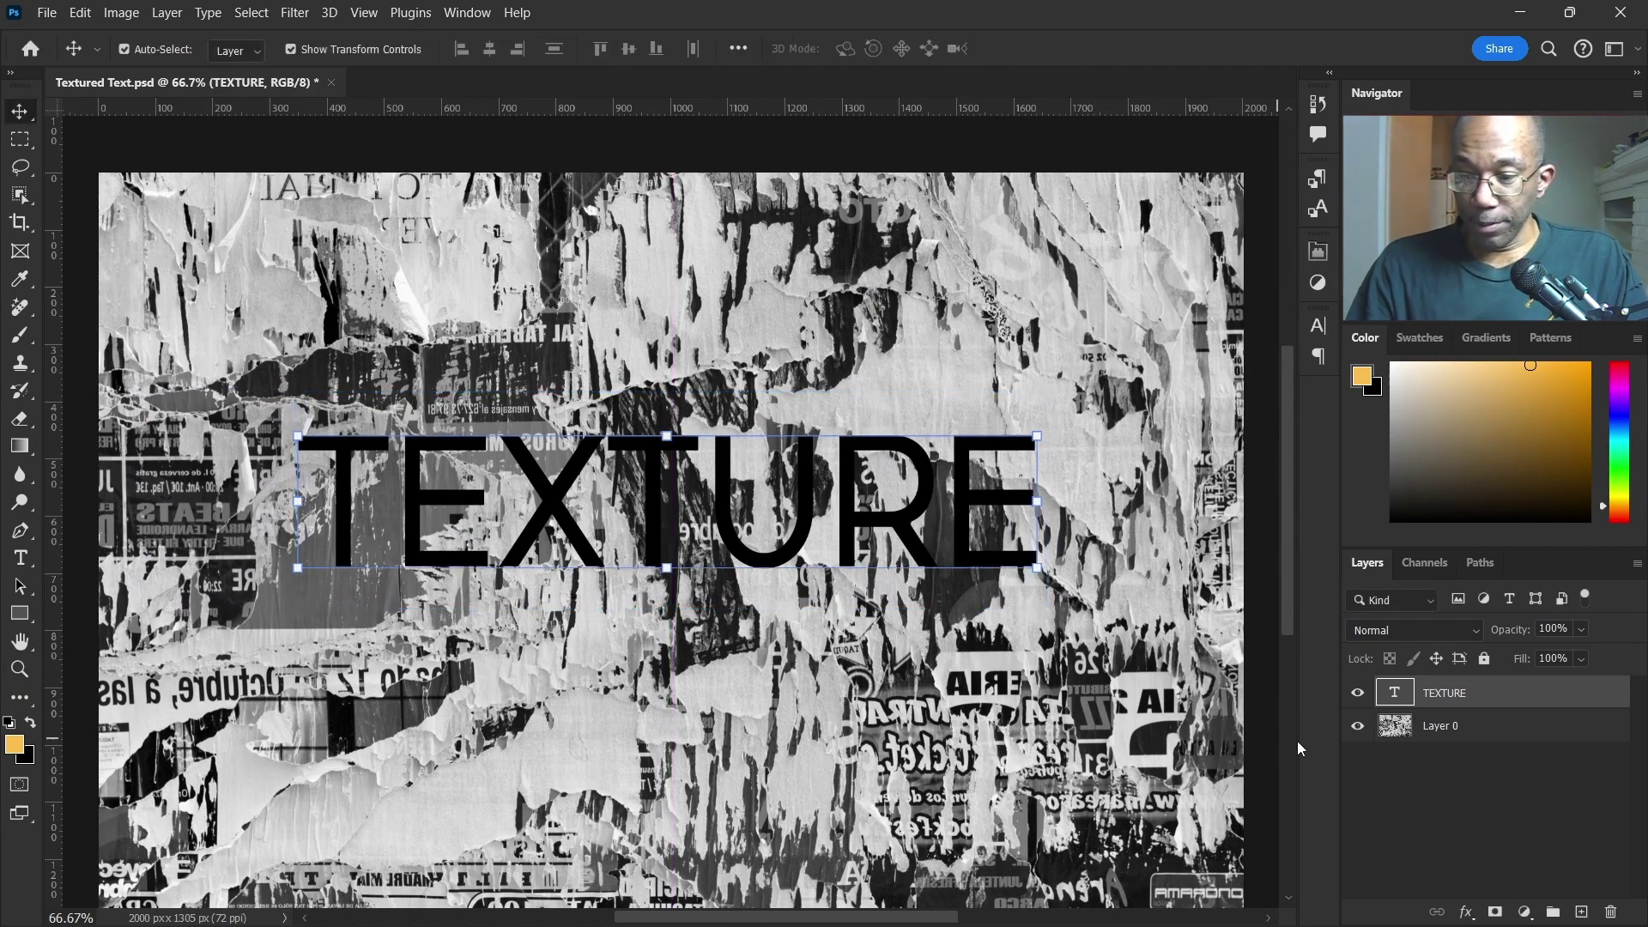
click(1356, 727)
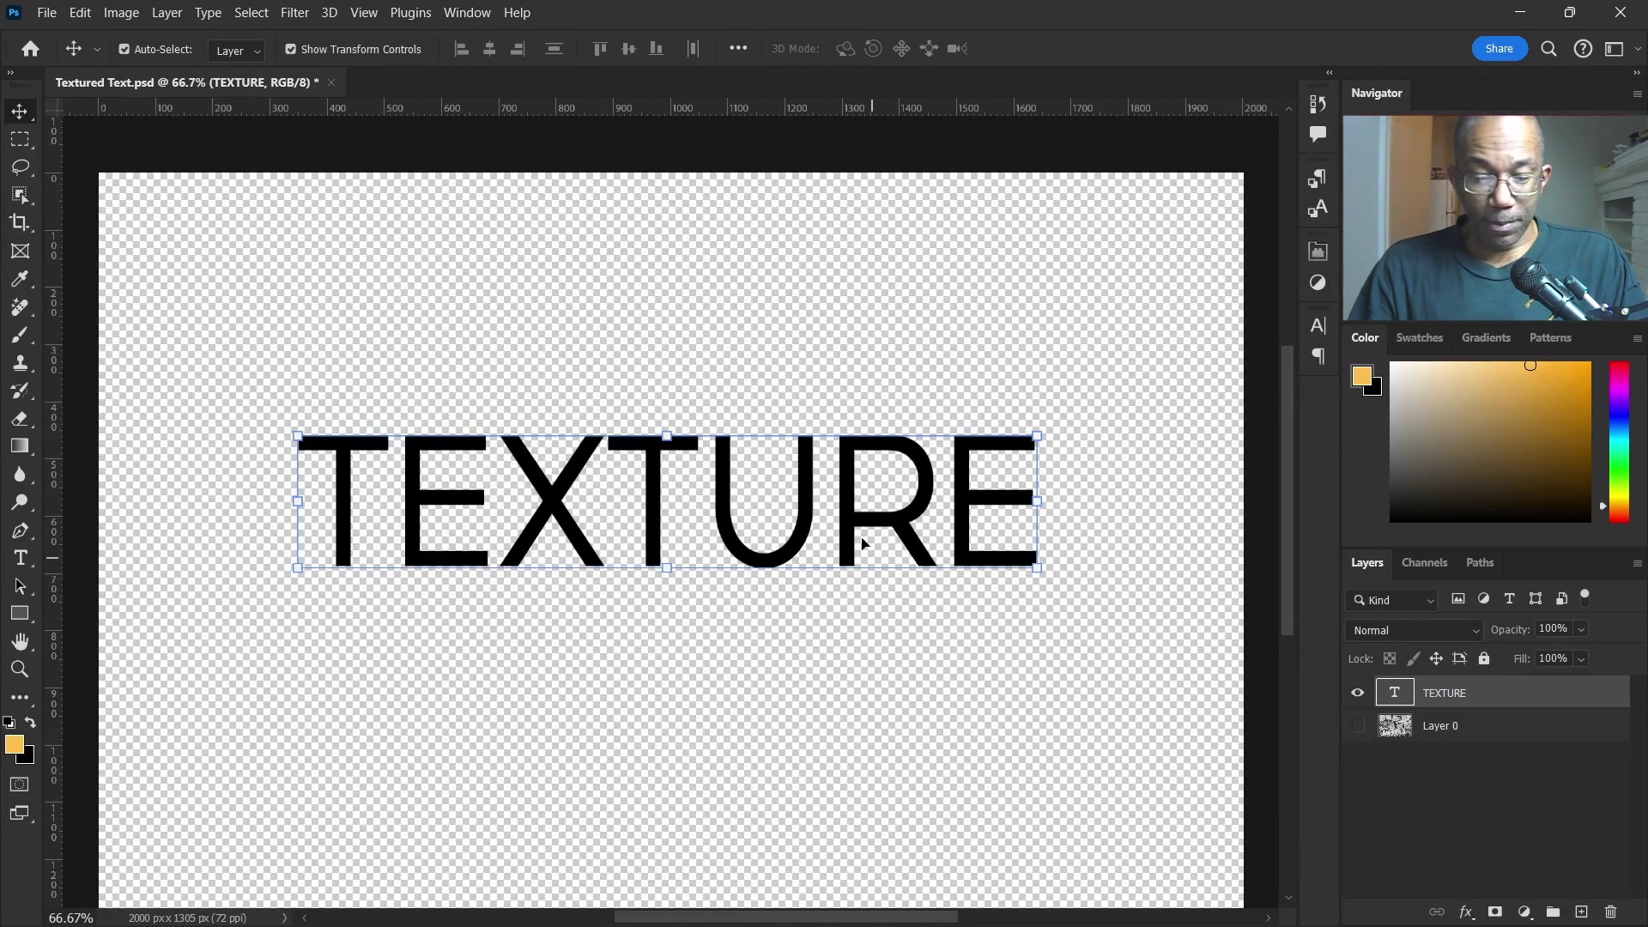
Move TEXTURE slightly lower and convert its text layer to a Smart Object
scroll(790, 520, down, 2)
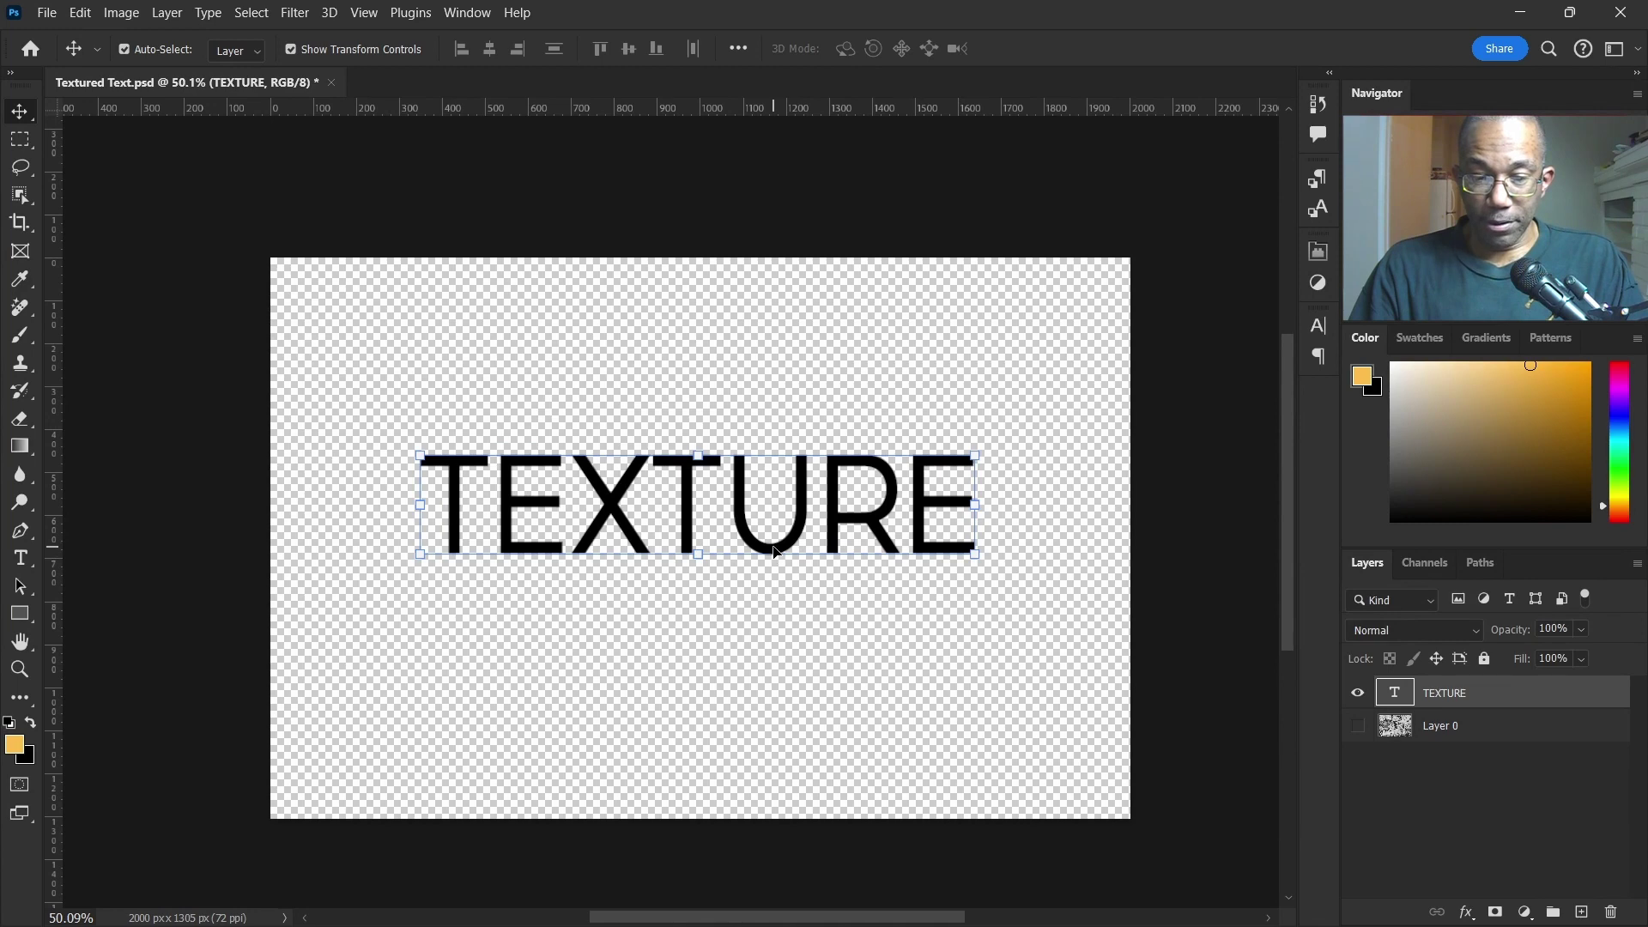
drag(775, 551, 784, 588)
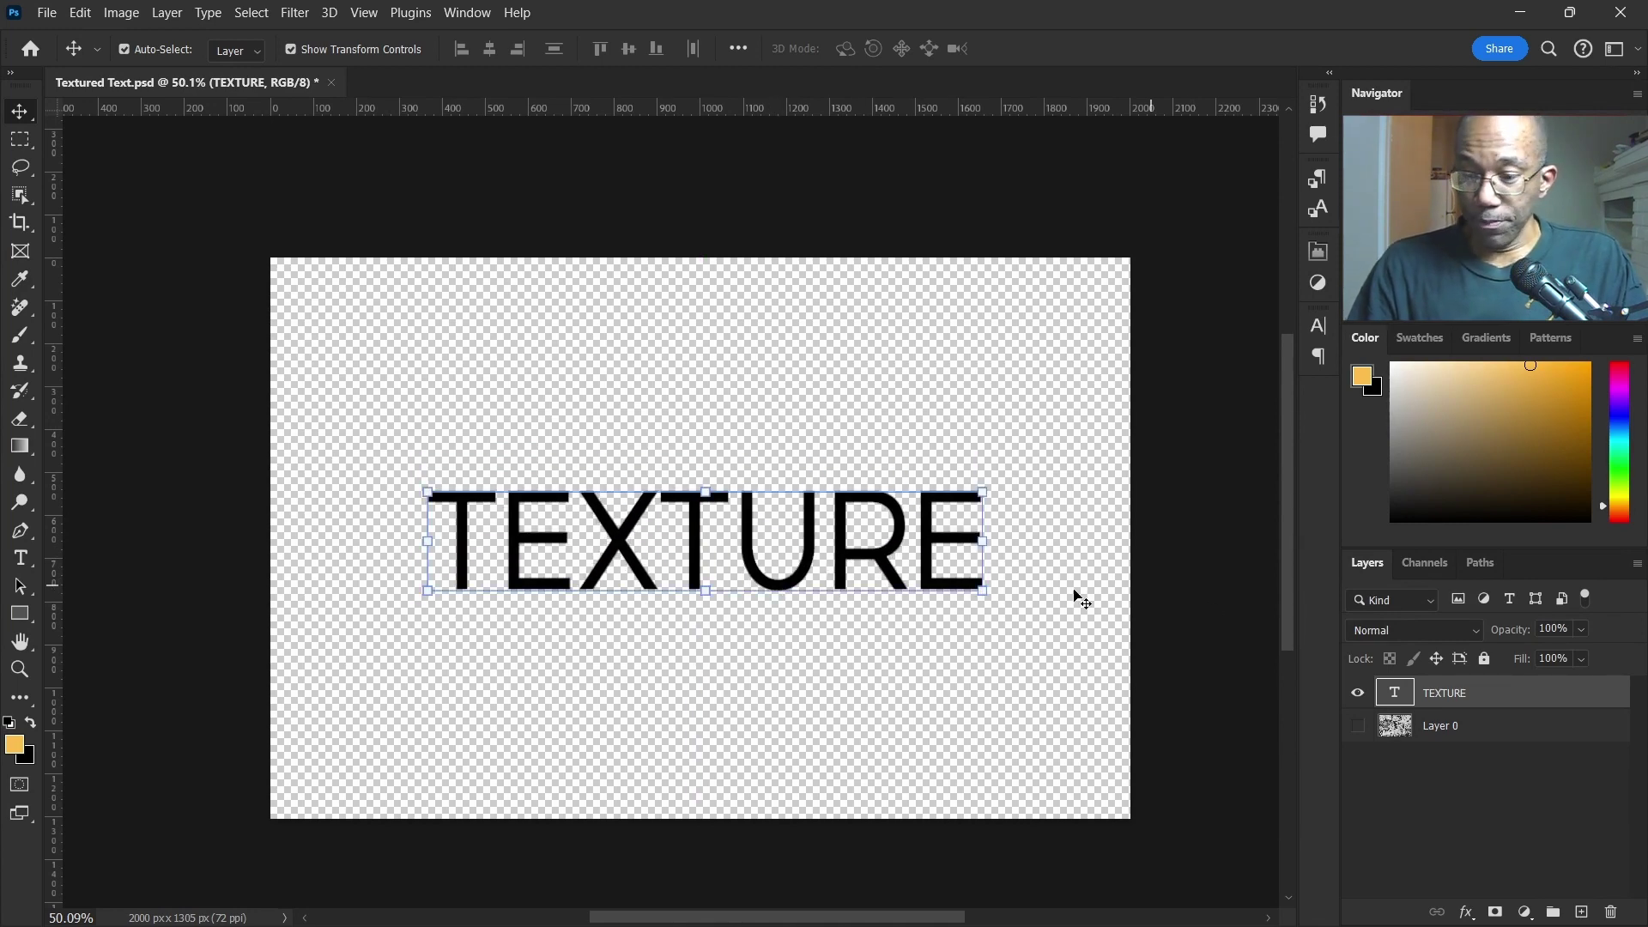
right_click(1495, 701)
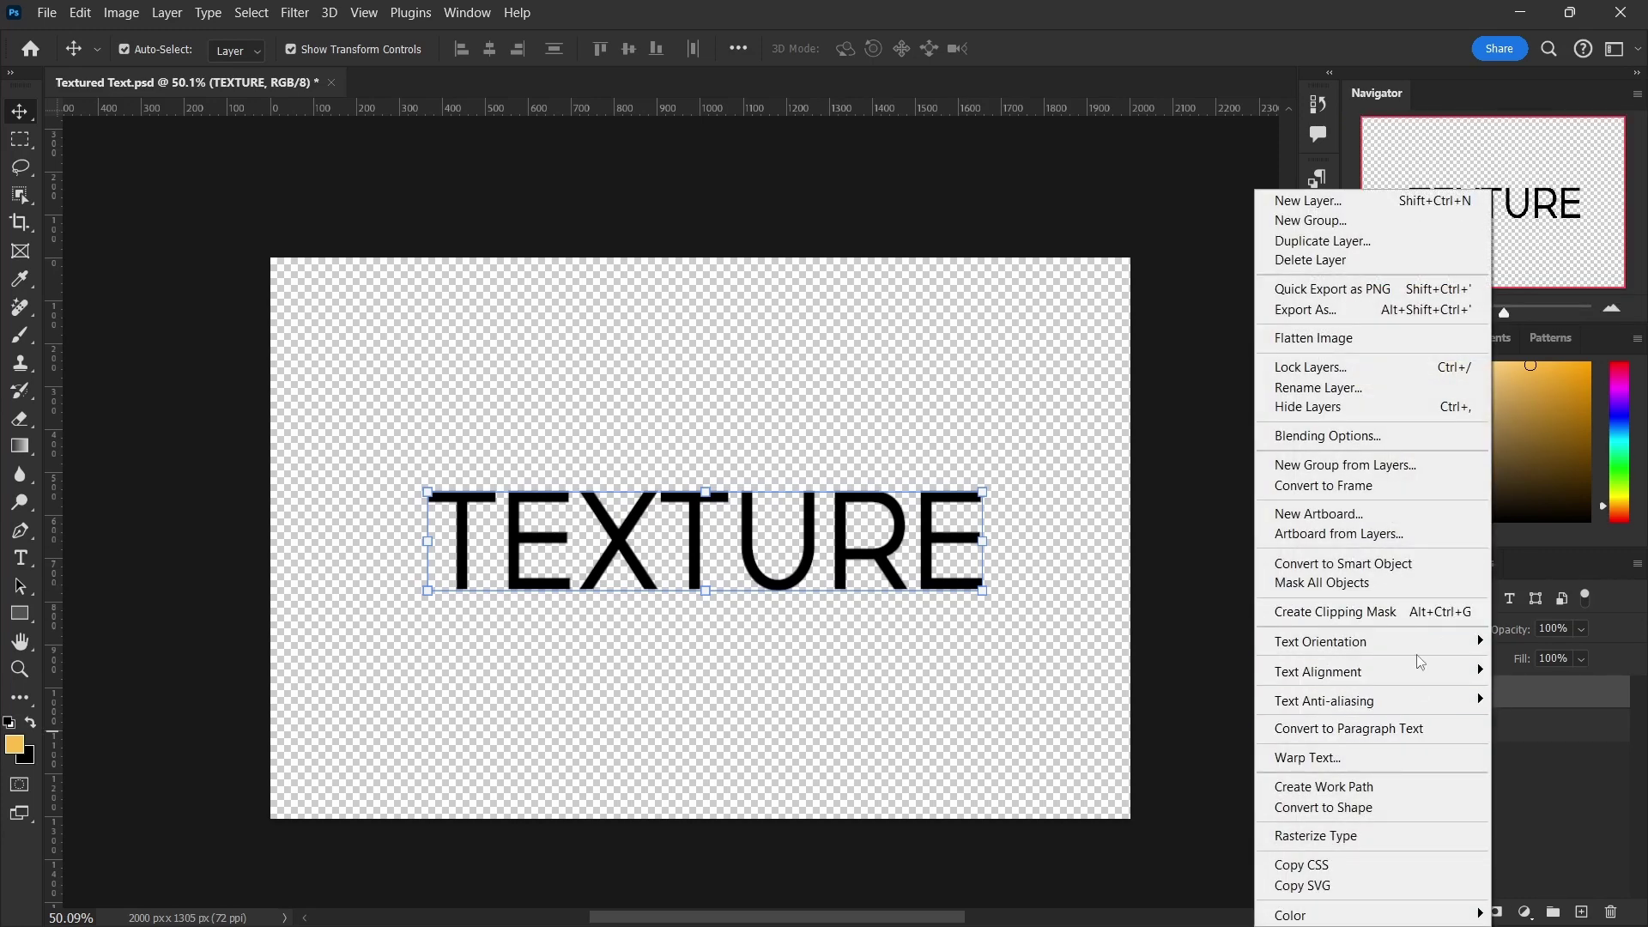
click(1411, 568)
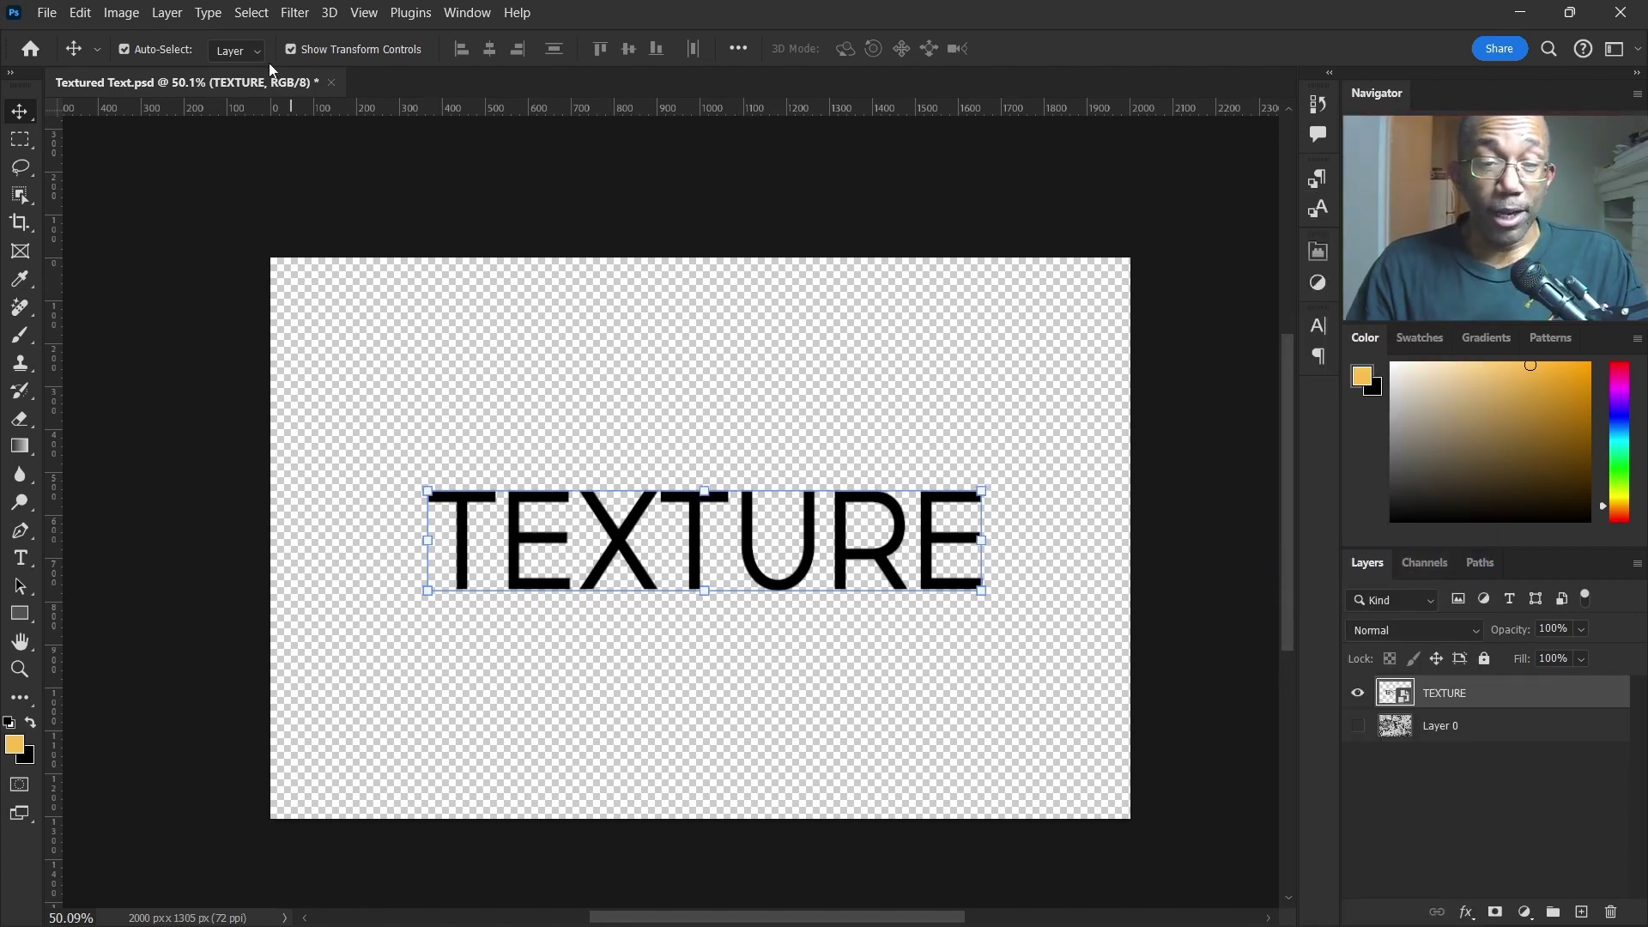
click(285, 15)
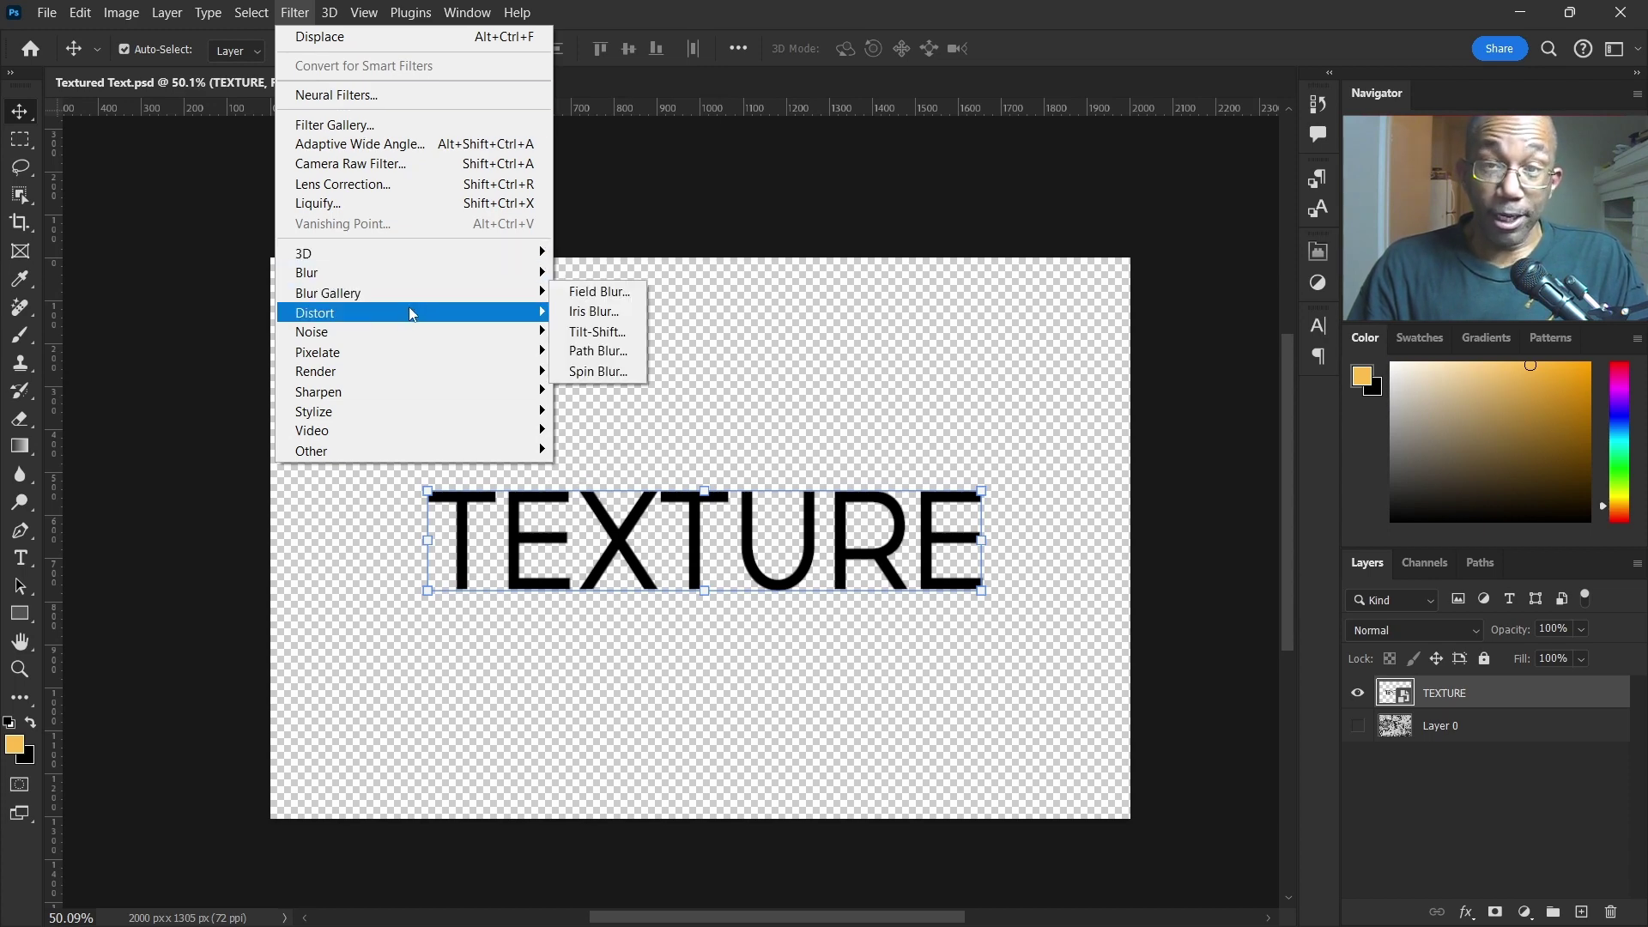
Apply Displace at 10 horizontal and 10 vertical scale, mapped to Textured Text.psd
mouse_move(412, 314)
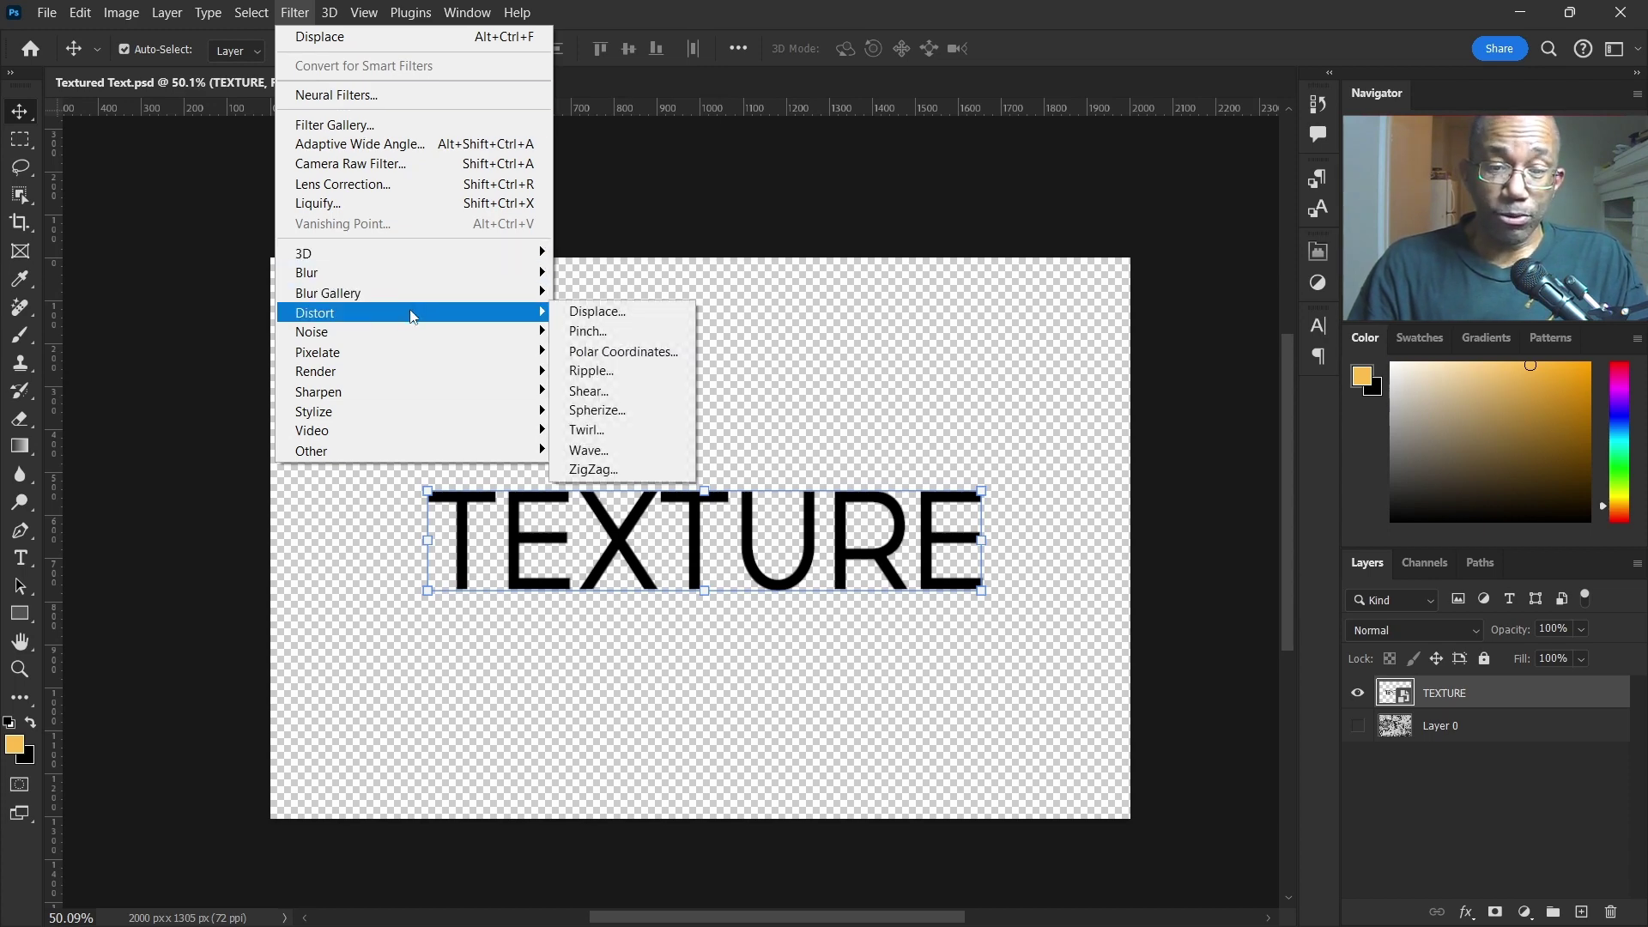
click(618, 312)
drag(761, 238, 764, 273)
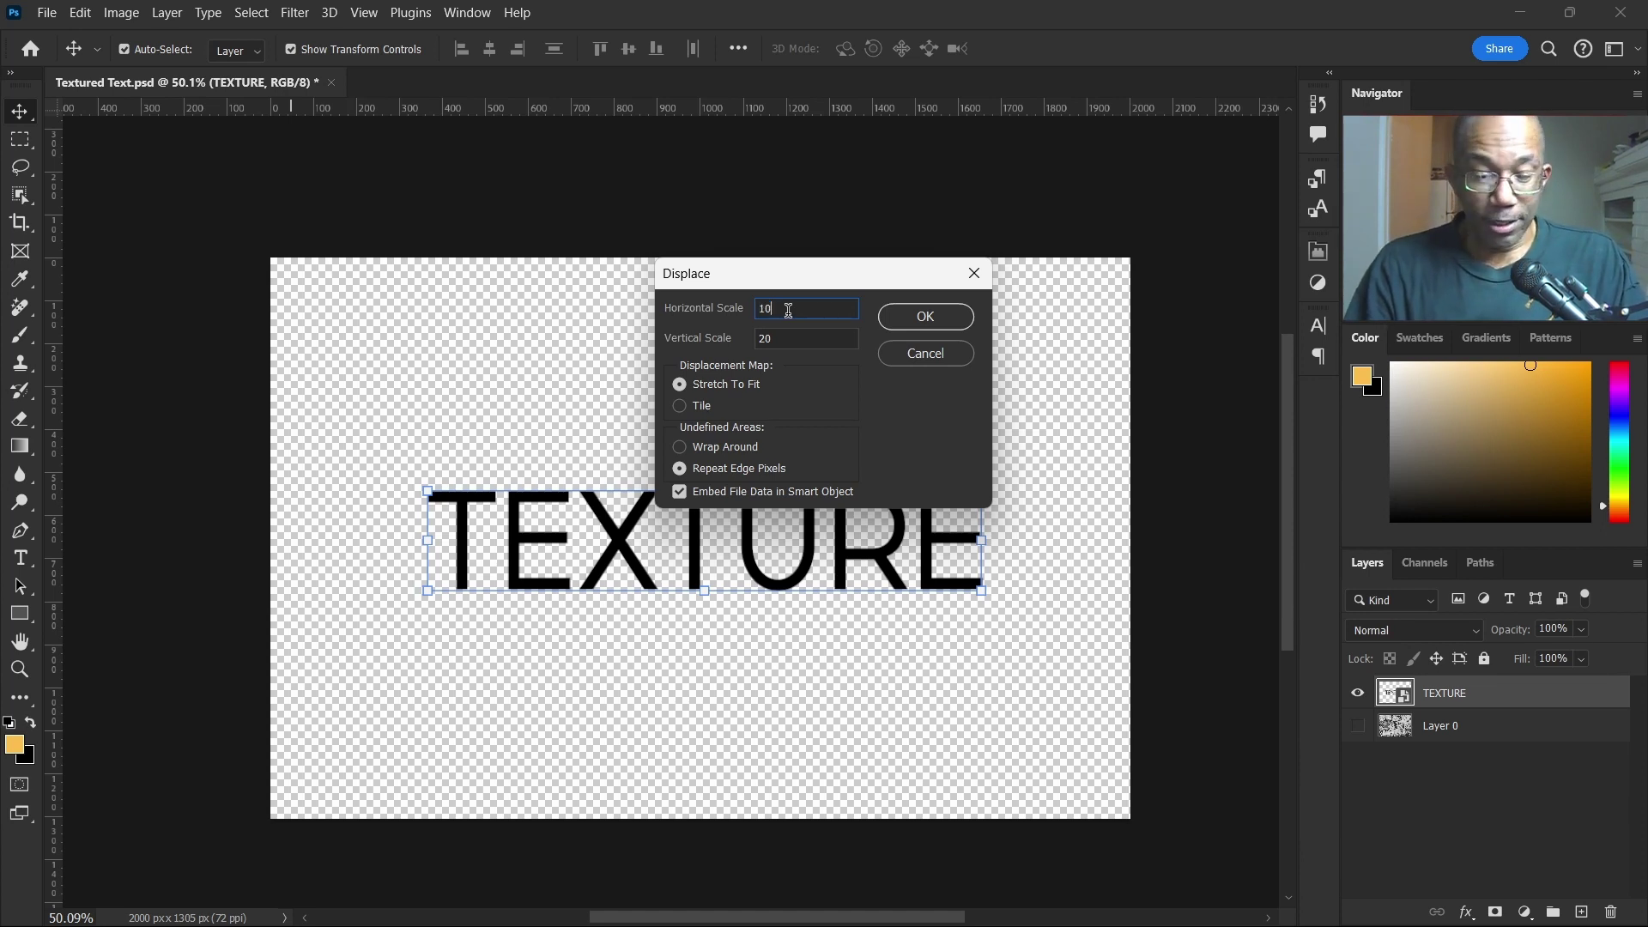
key(Tab)
text(10)
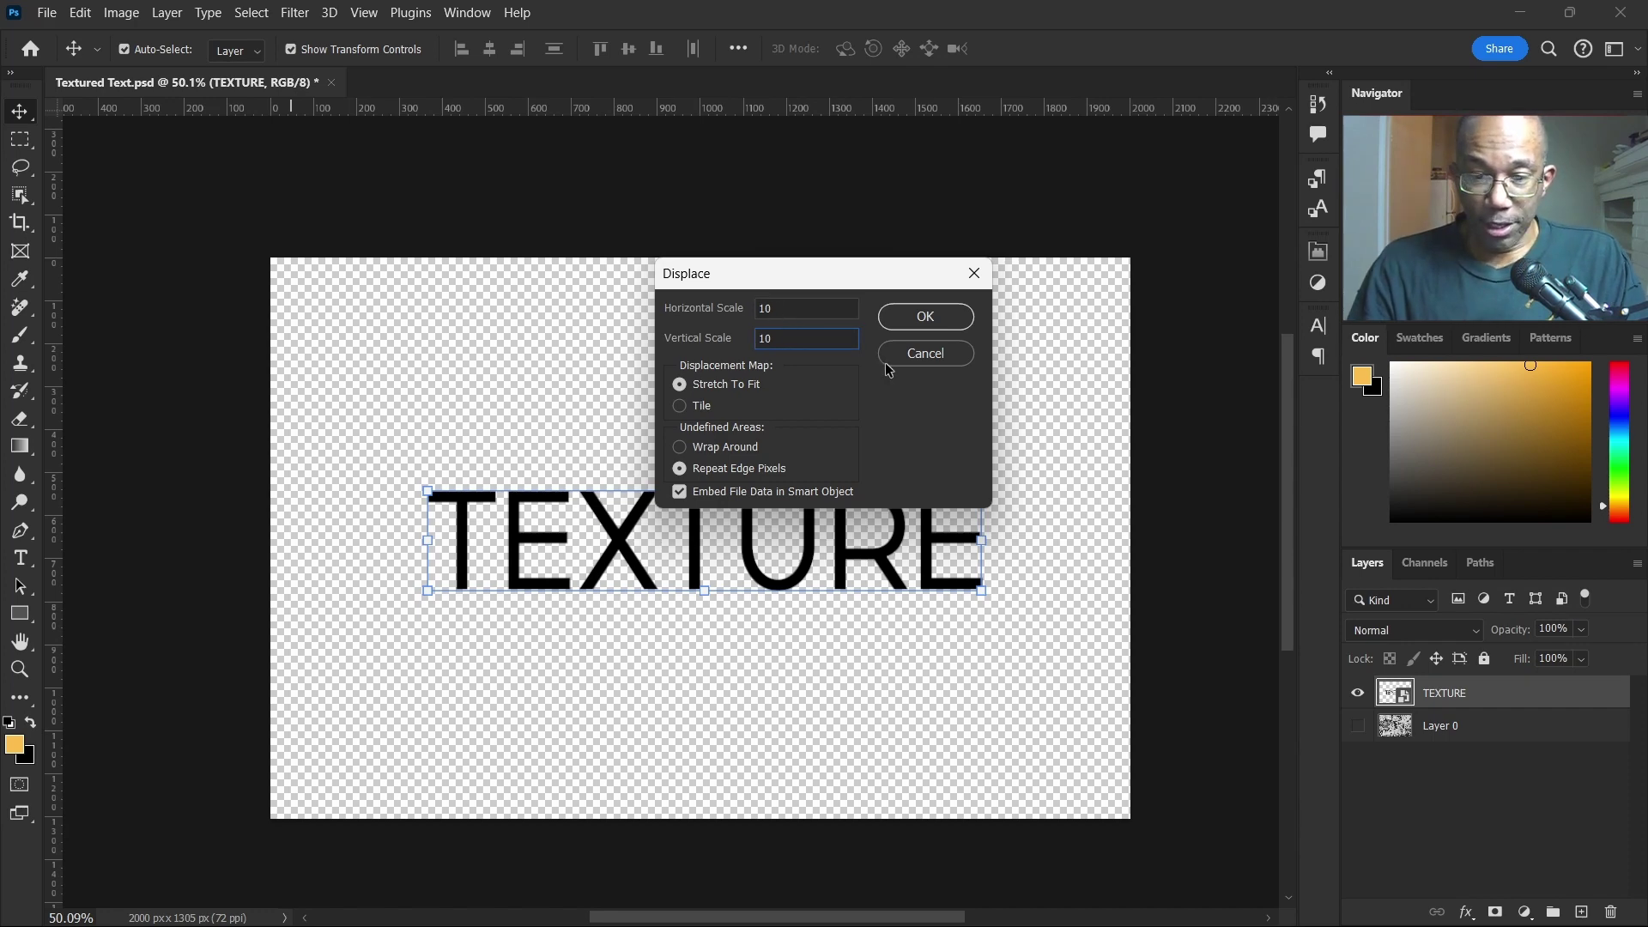
click(932, 316)
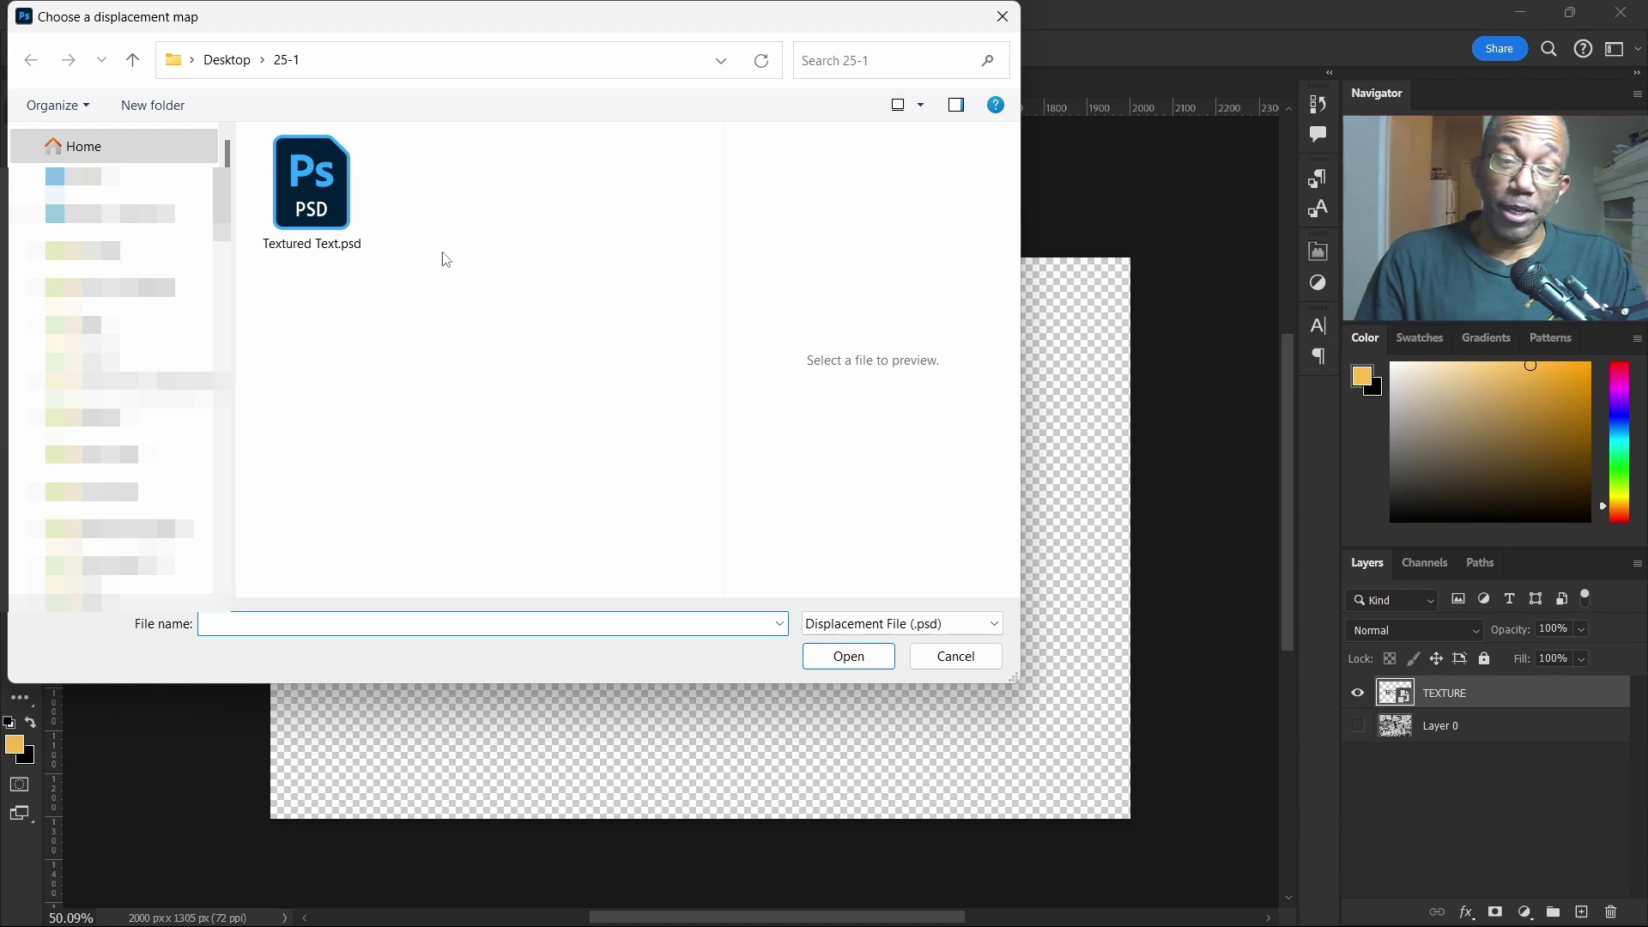
click(318, 202)
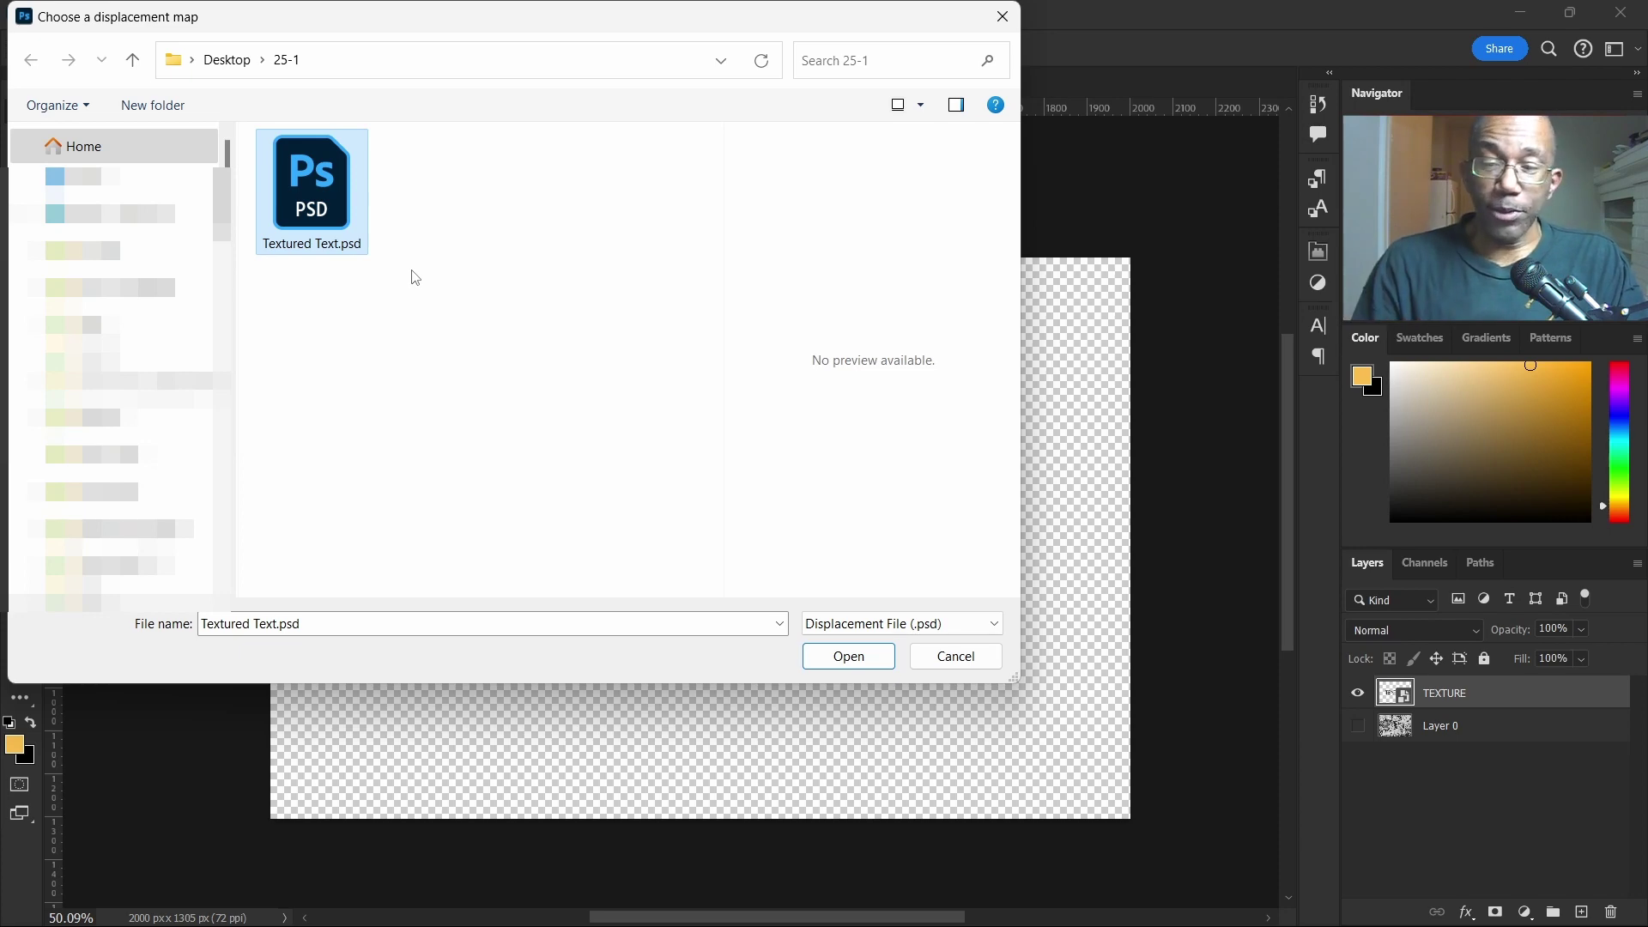
click(850, 658)
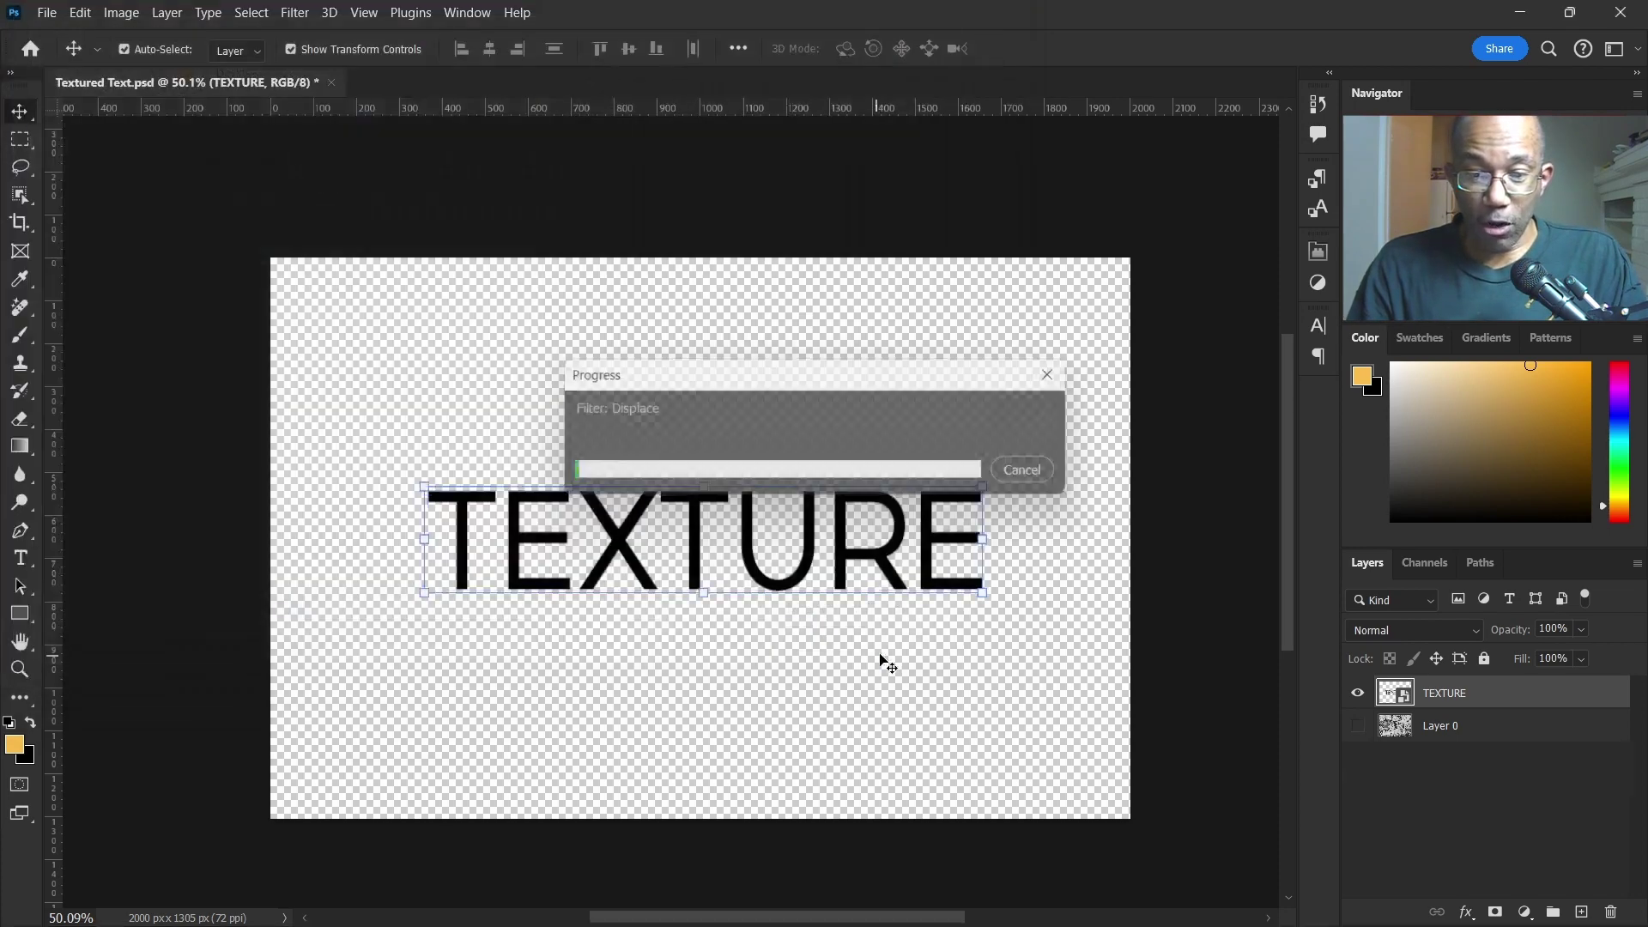
Zoom in to inspect the torn Displace edges, then reselect the TEXTURE layer
scroll(782, 584, up, 2)
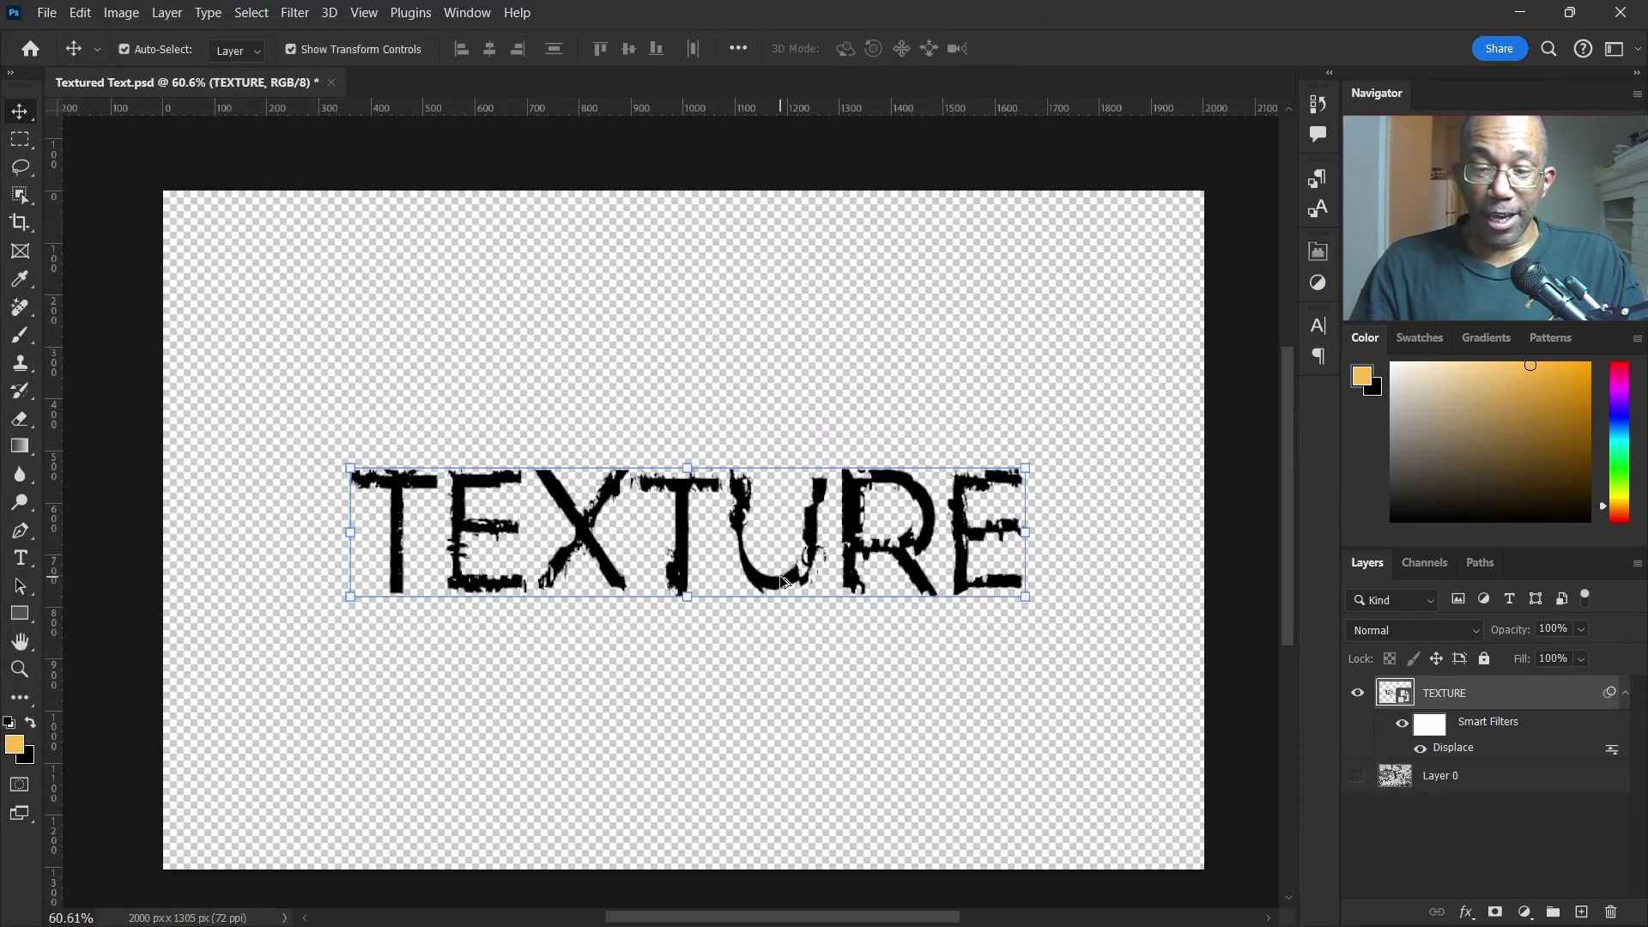
scroll(782, 584, up, 3)
scroll(730, 646, down, 1)
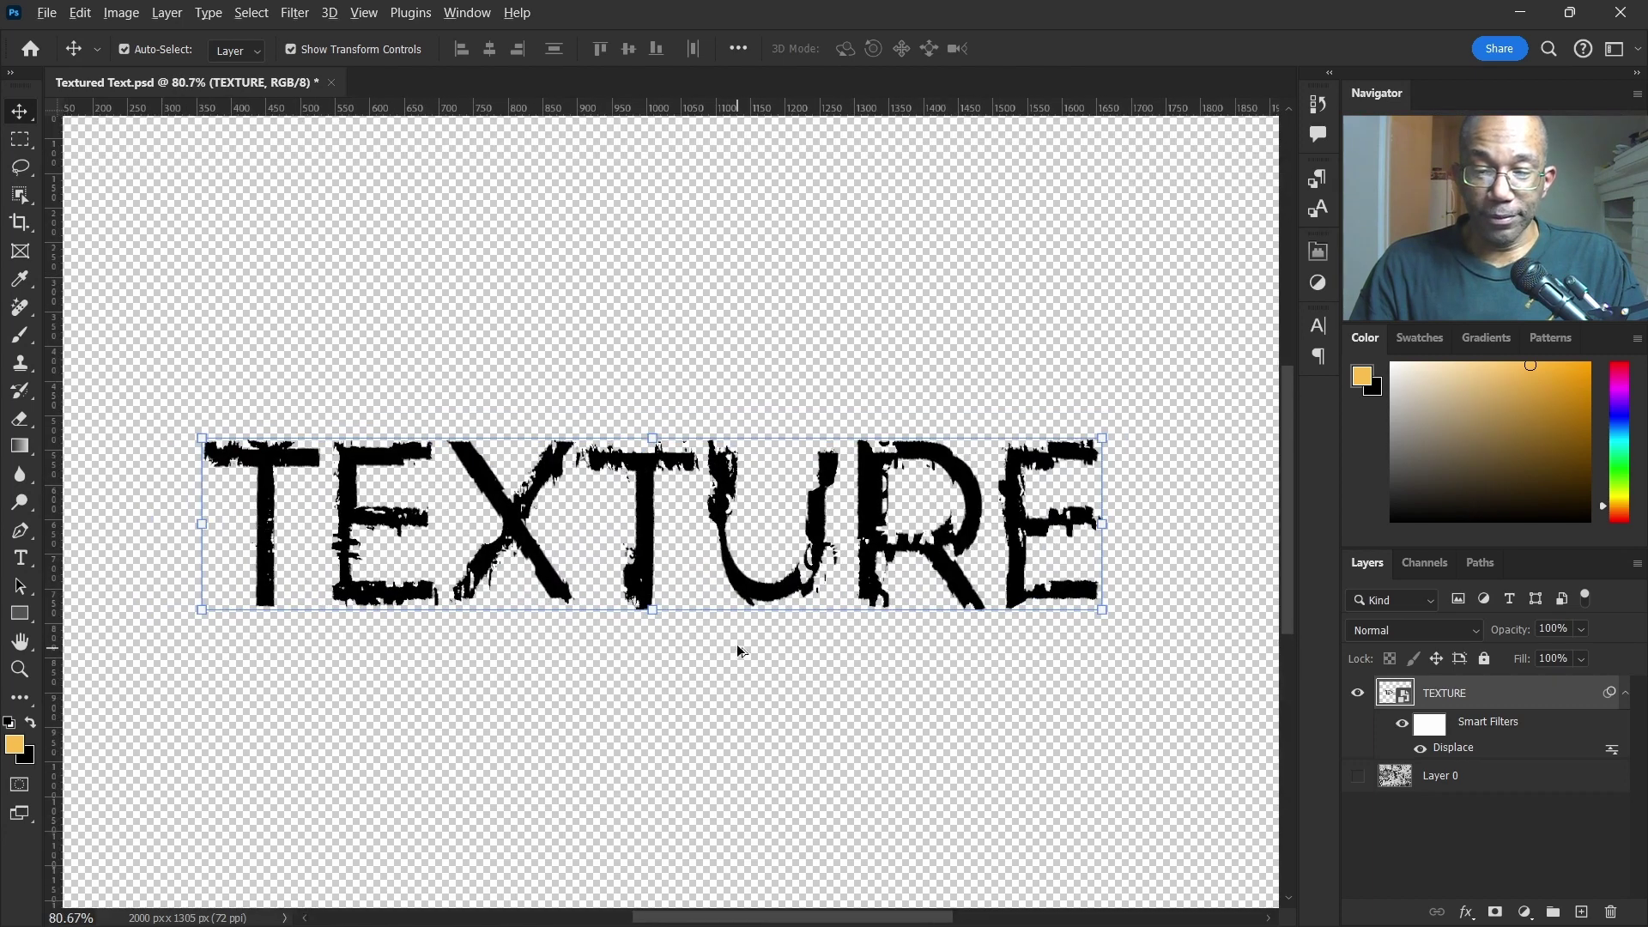
scroll(738, 651, down, 1)
click(824, 705)
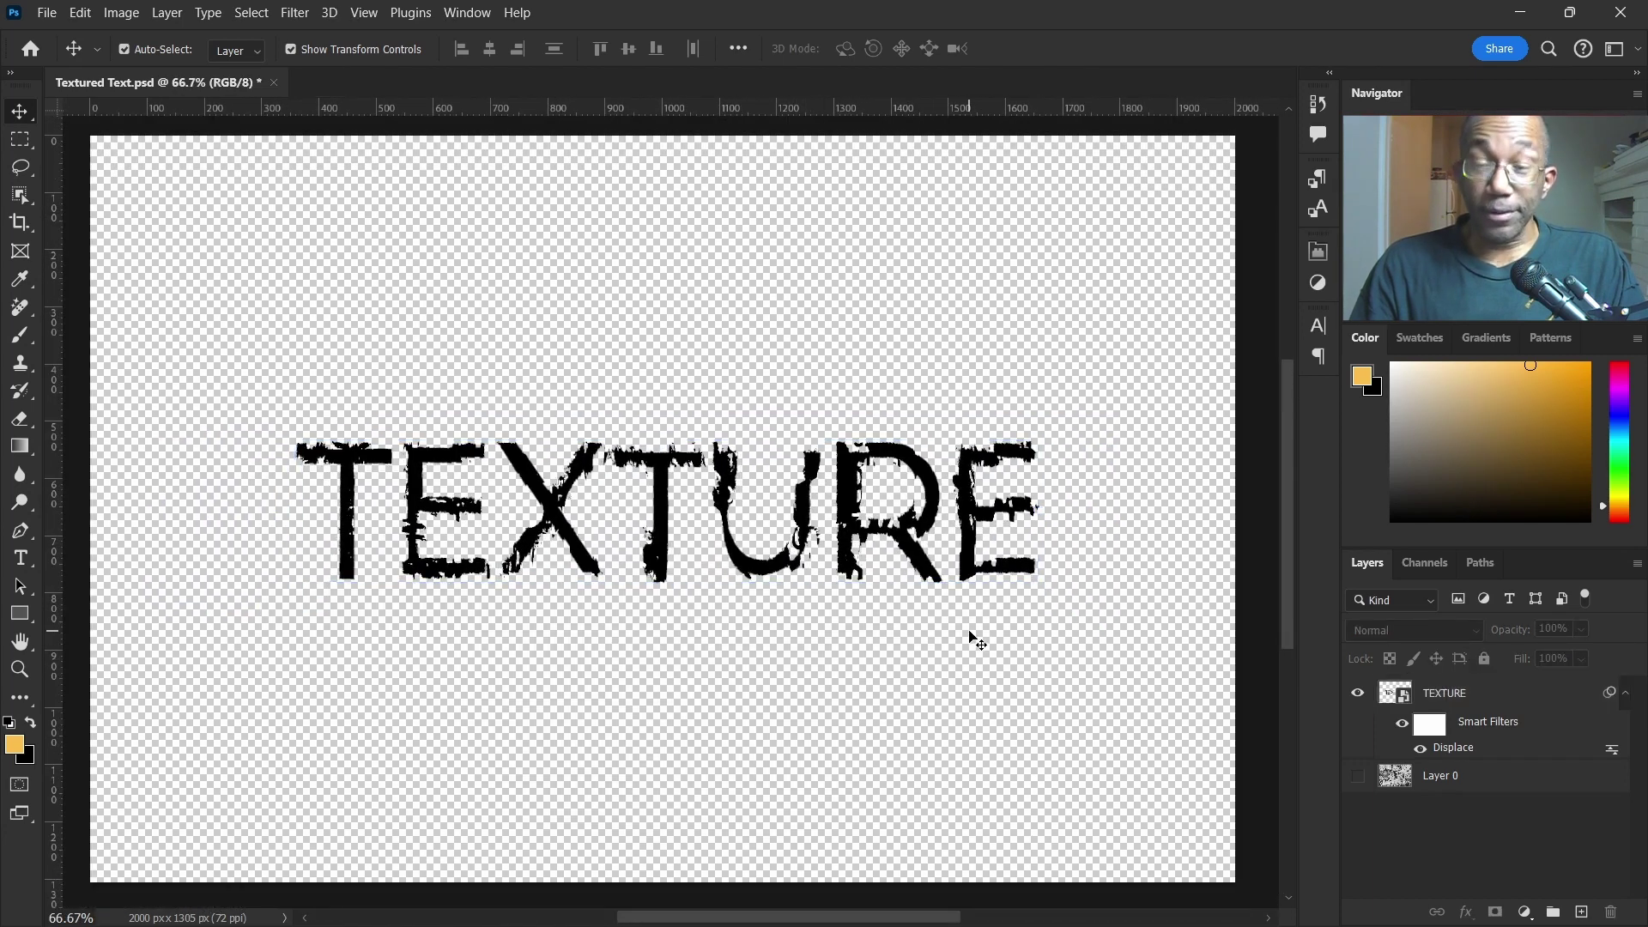
key(alt+period)
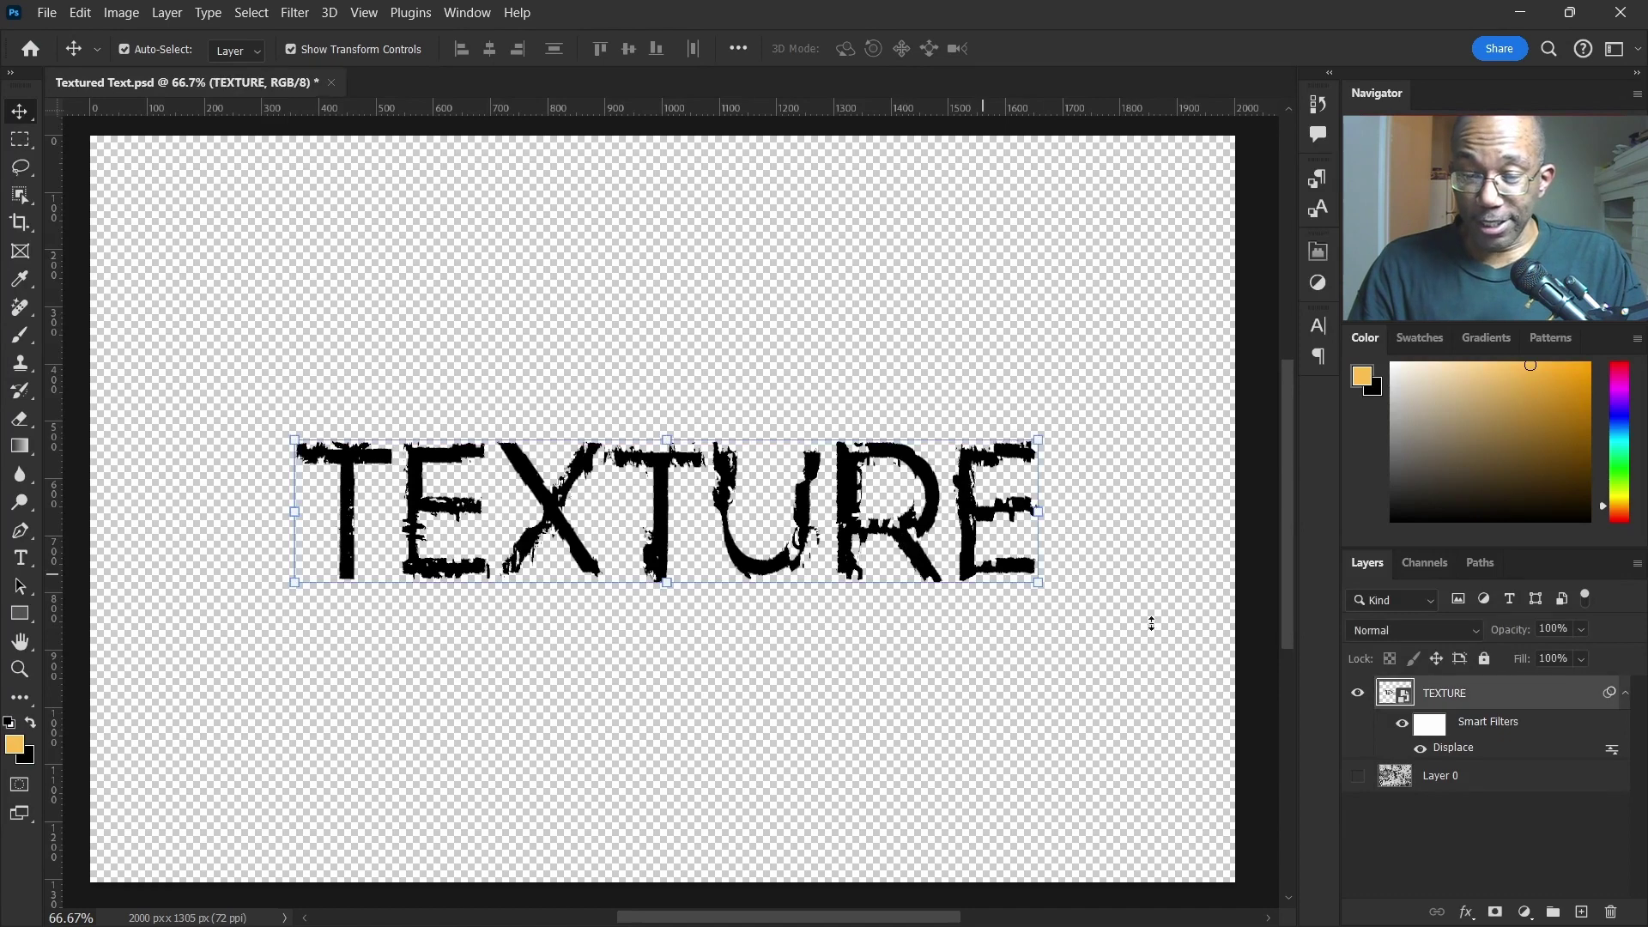
Add a Gradient Overlay to TEXTURE using the Orange_05 preset from the Oranges group
double_click(1561, 704)
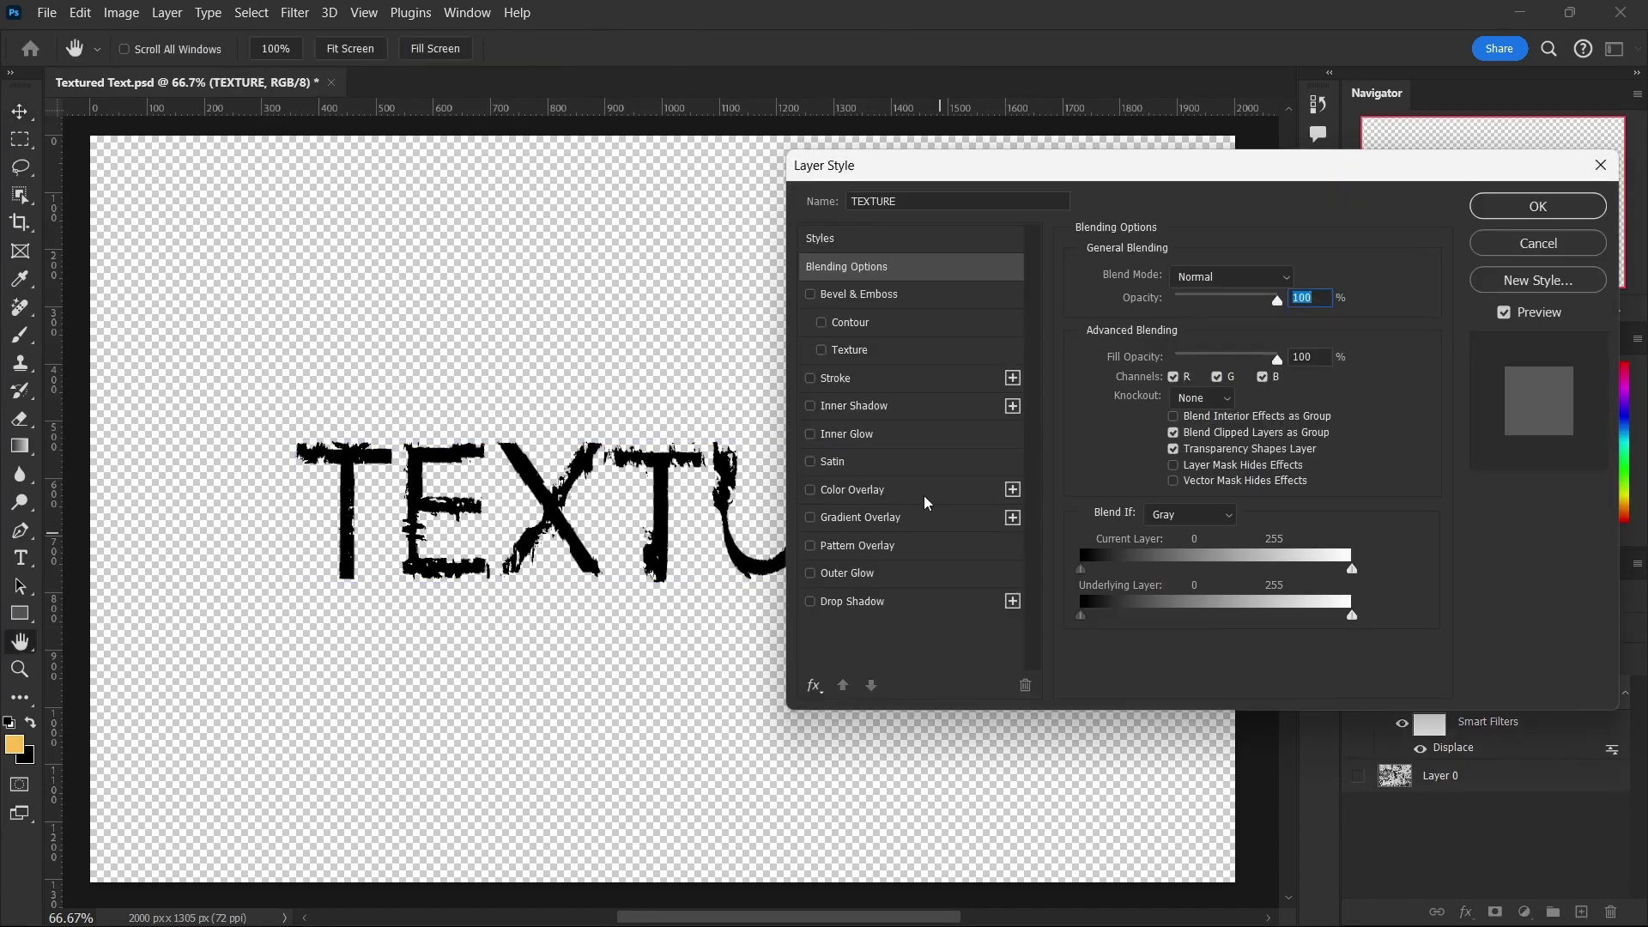
click(928, 493)
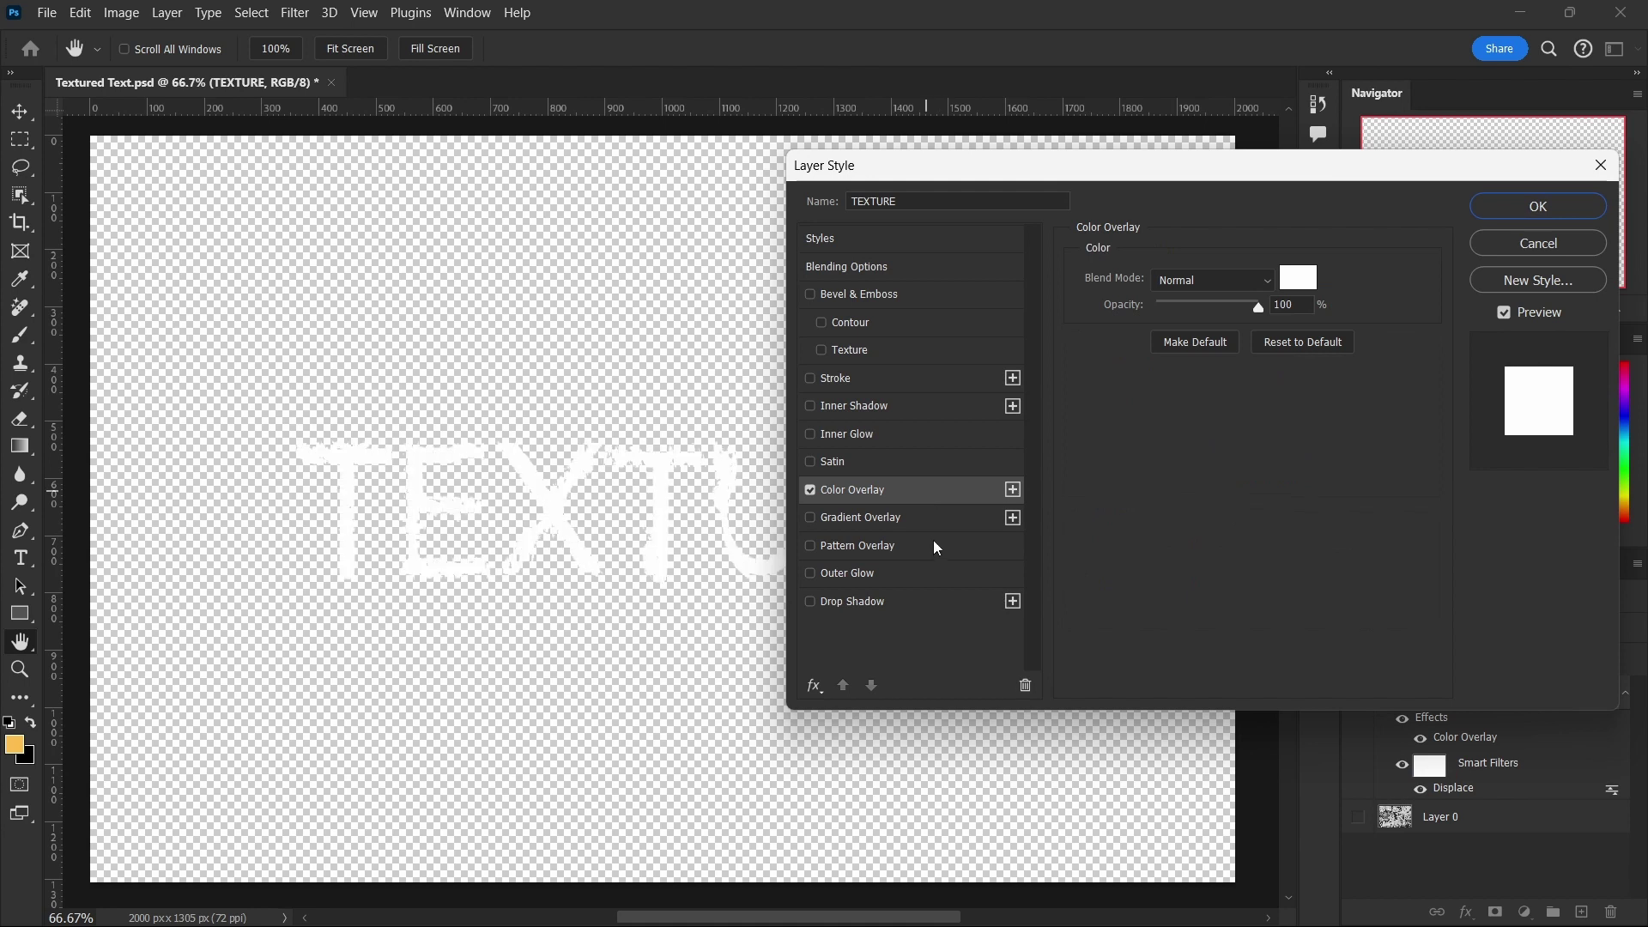
click(867, 518)
click(809, 490)
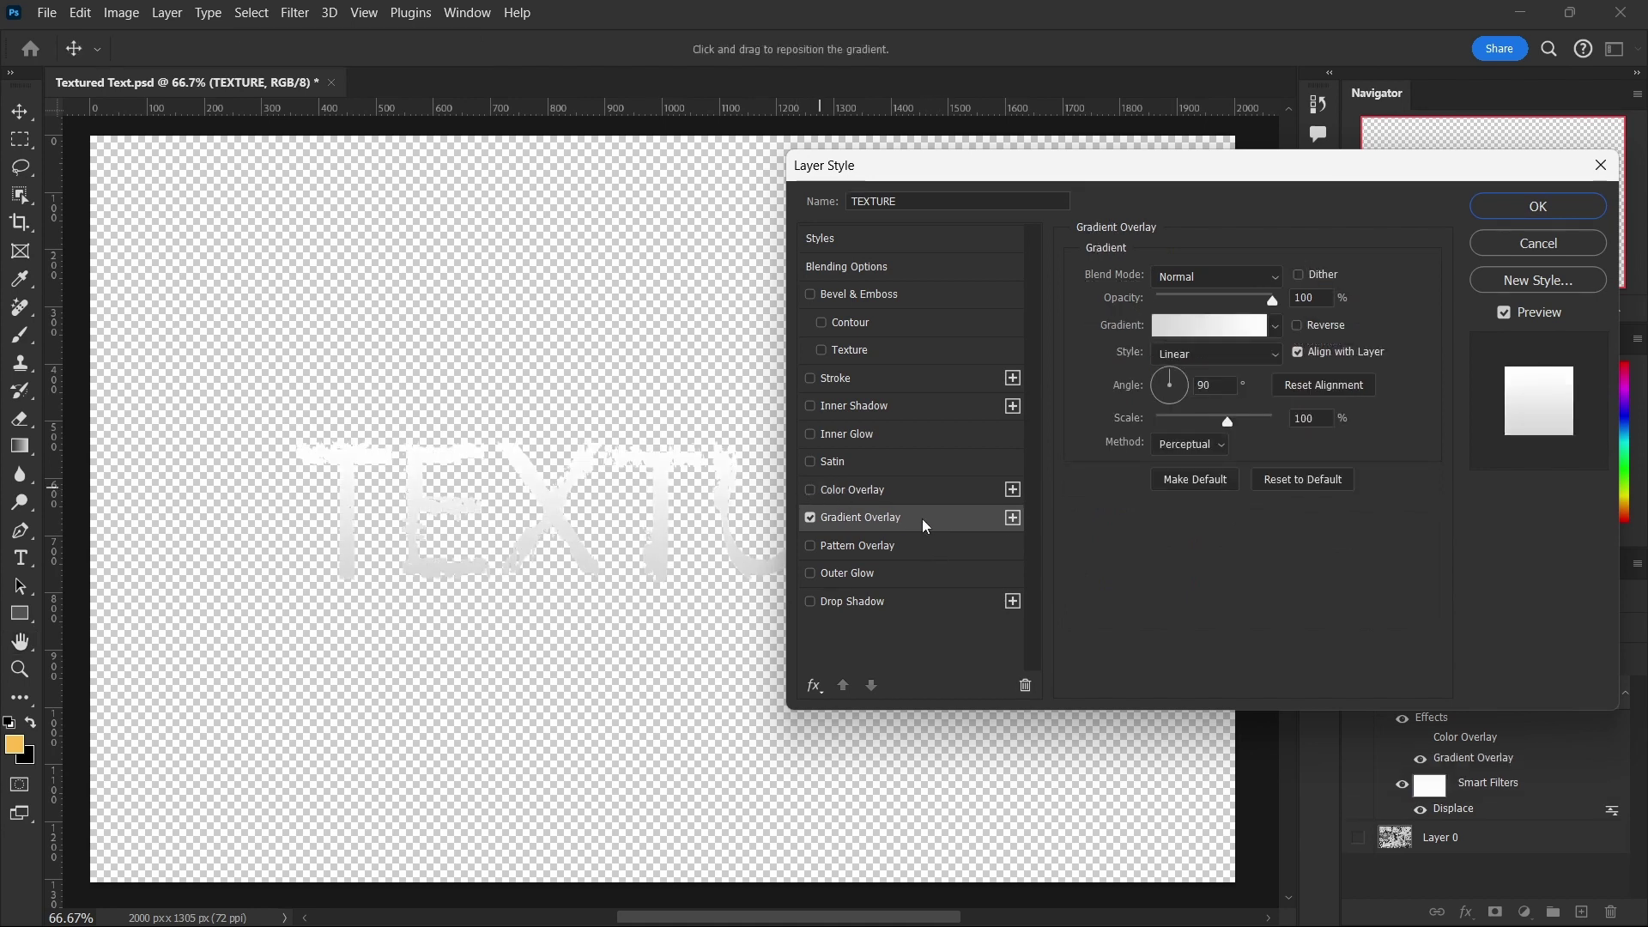
click(1206, 331)
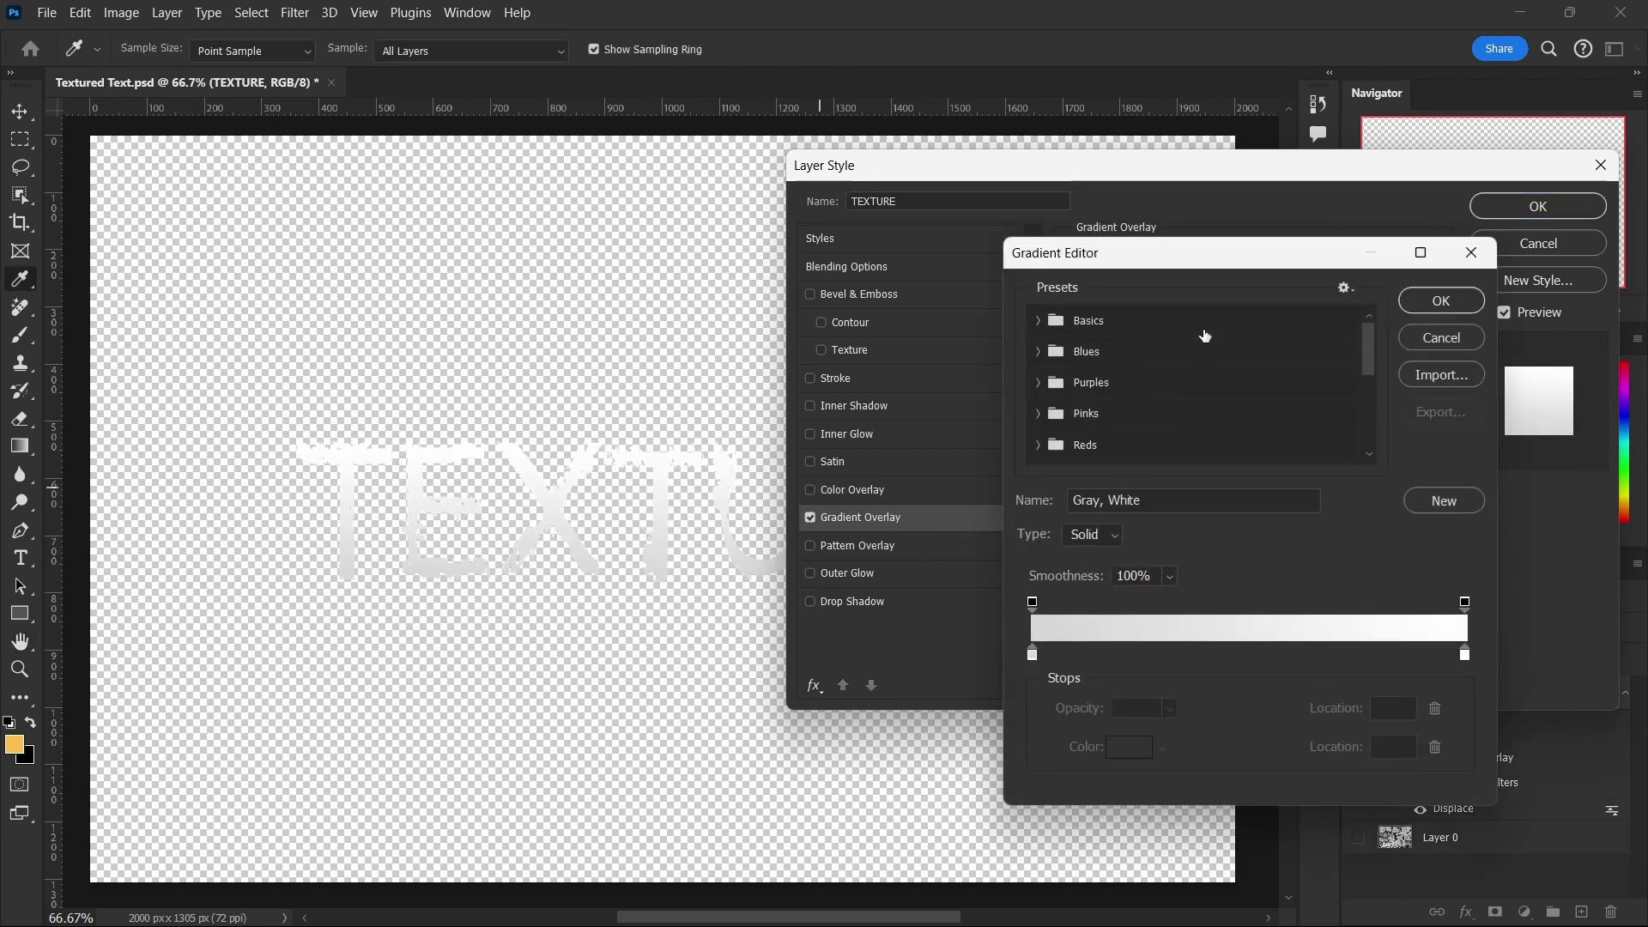
scroll(1162, 376, down, 1)
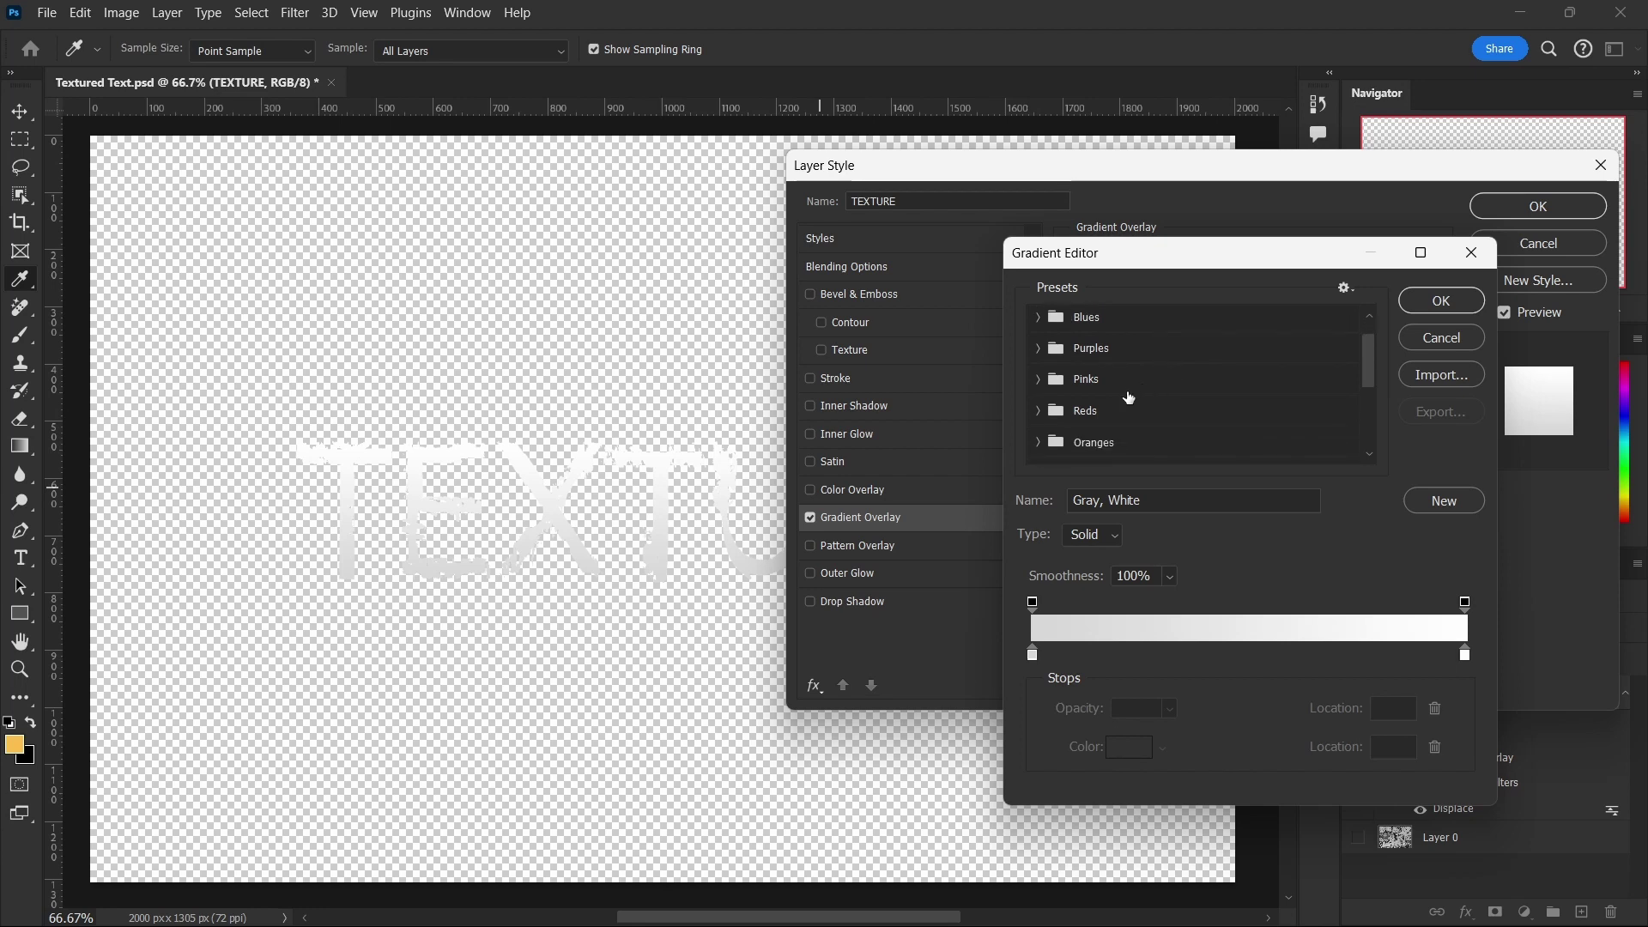
scroll(1058, 394, down, 1)
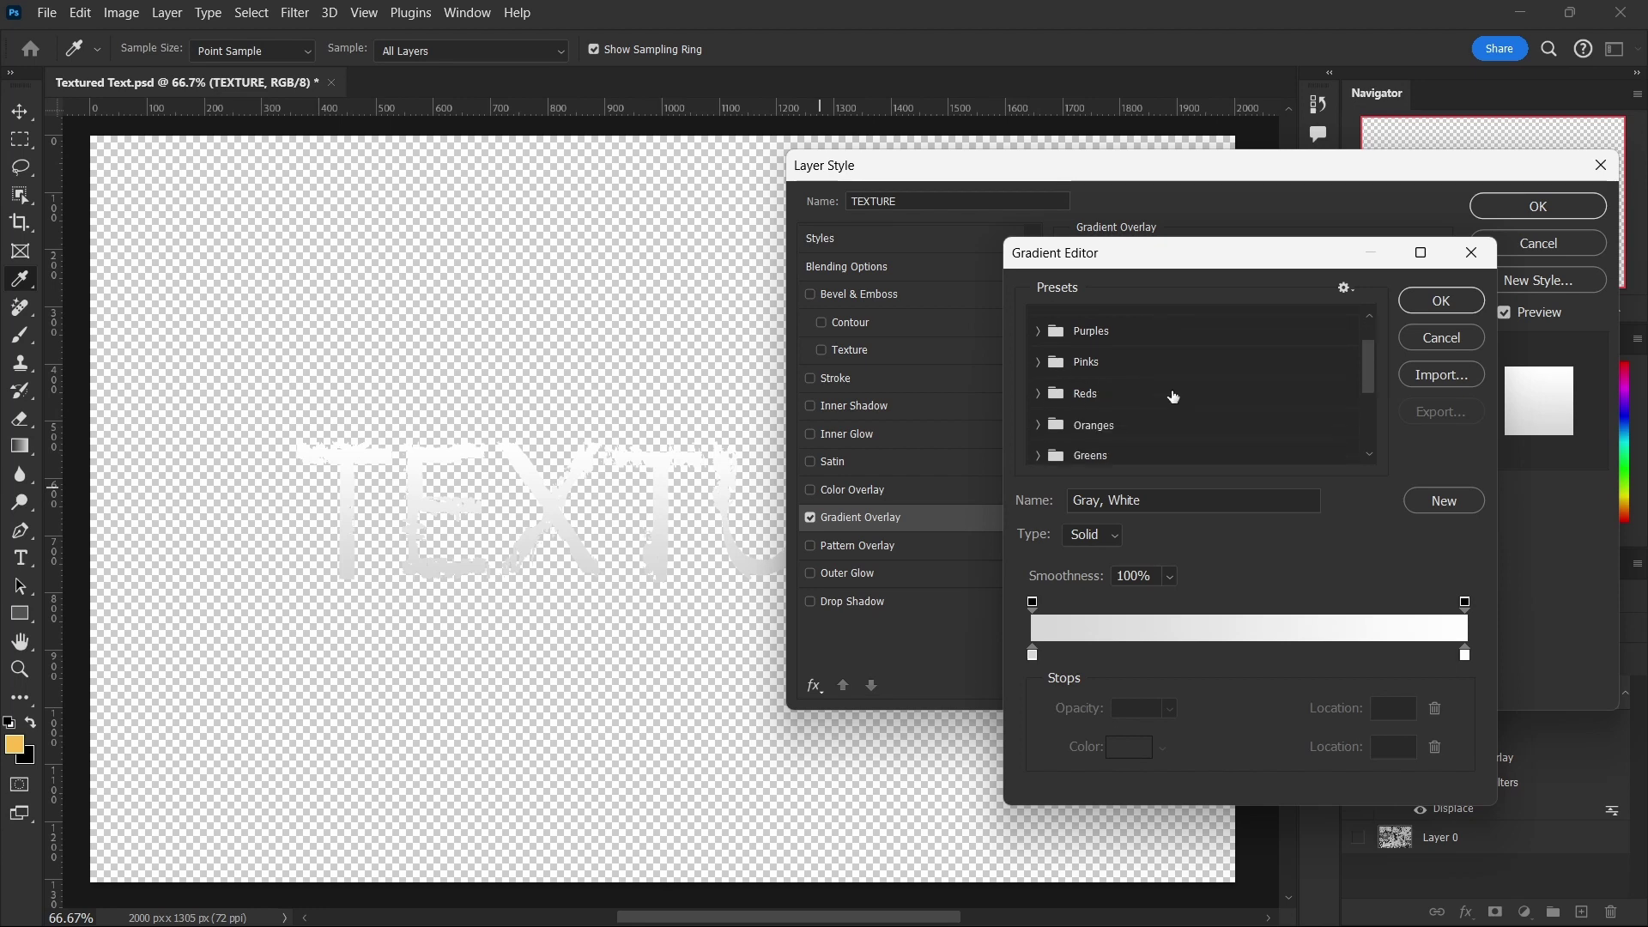
click(1038, 425)
scroll(1215, 438, down, 2)
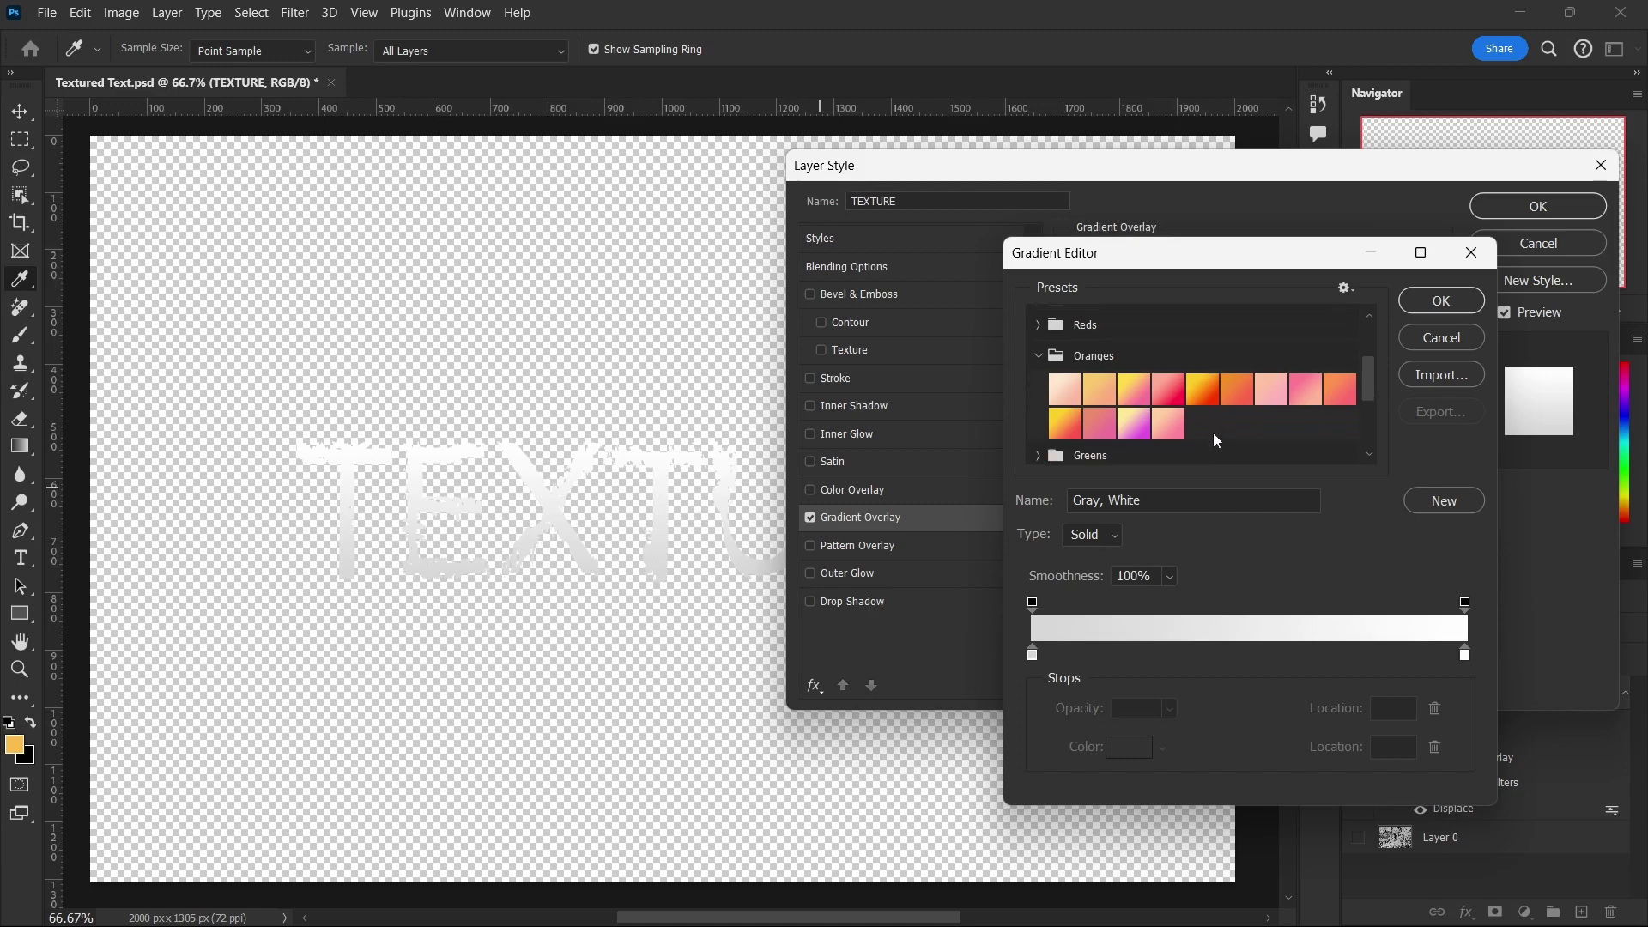
click(1204, 391)
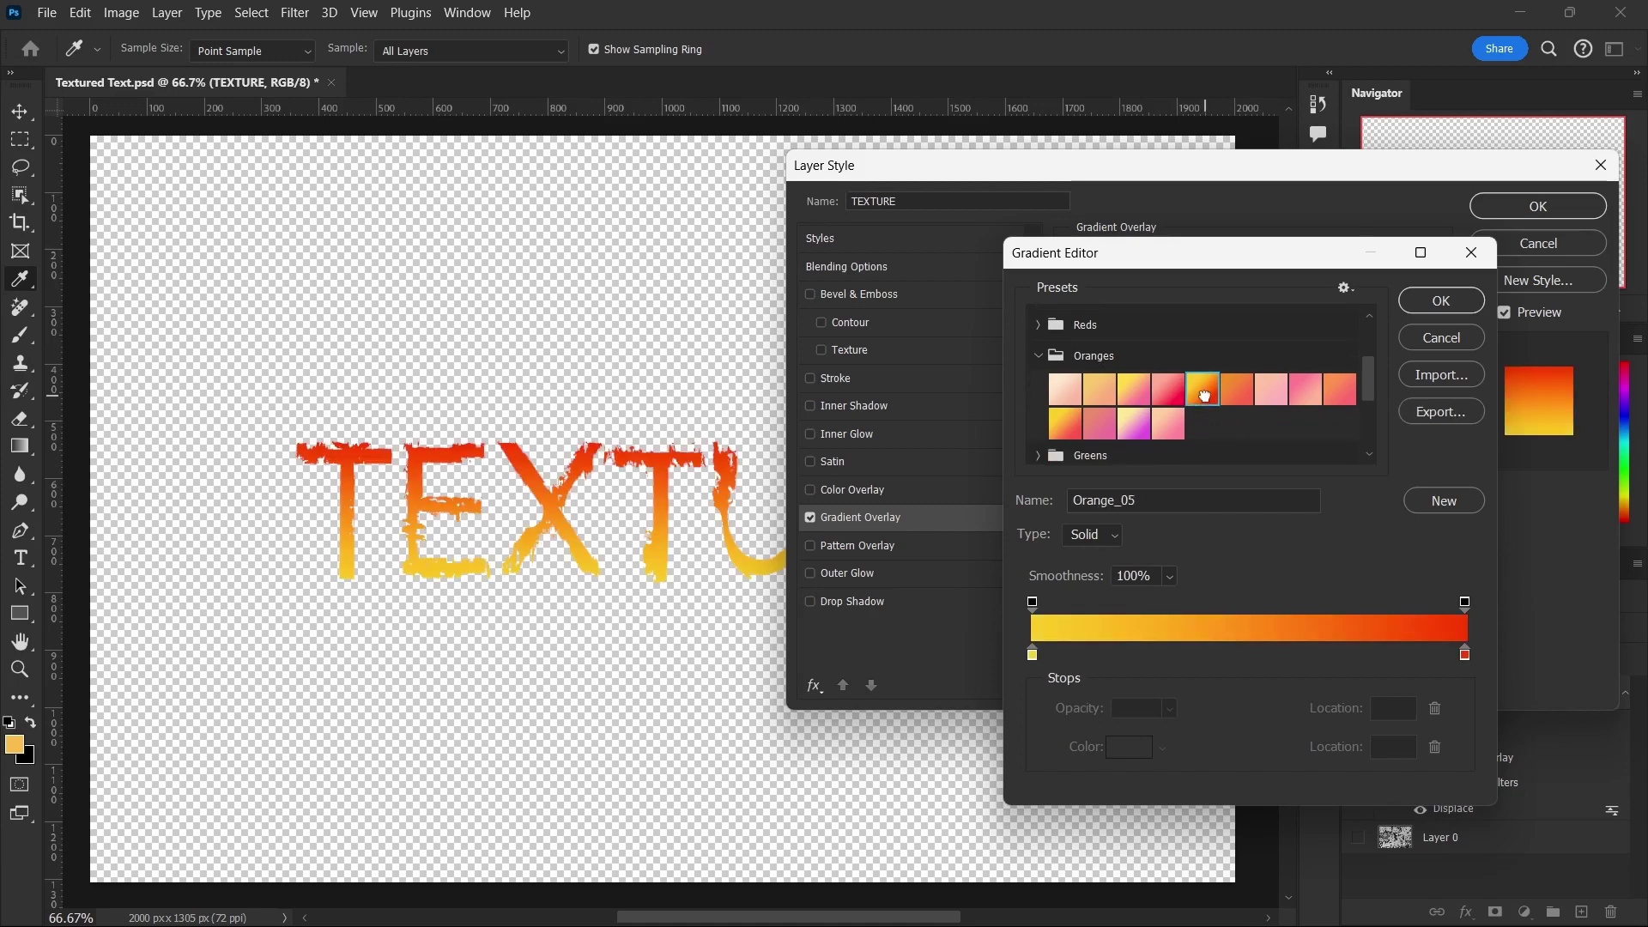
click(1447, 307)
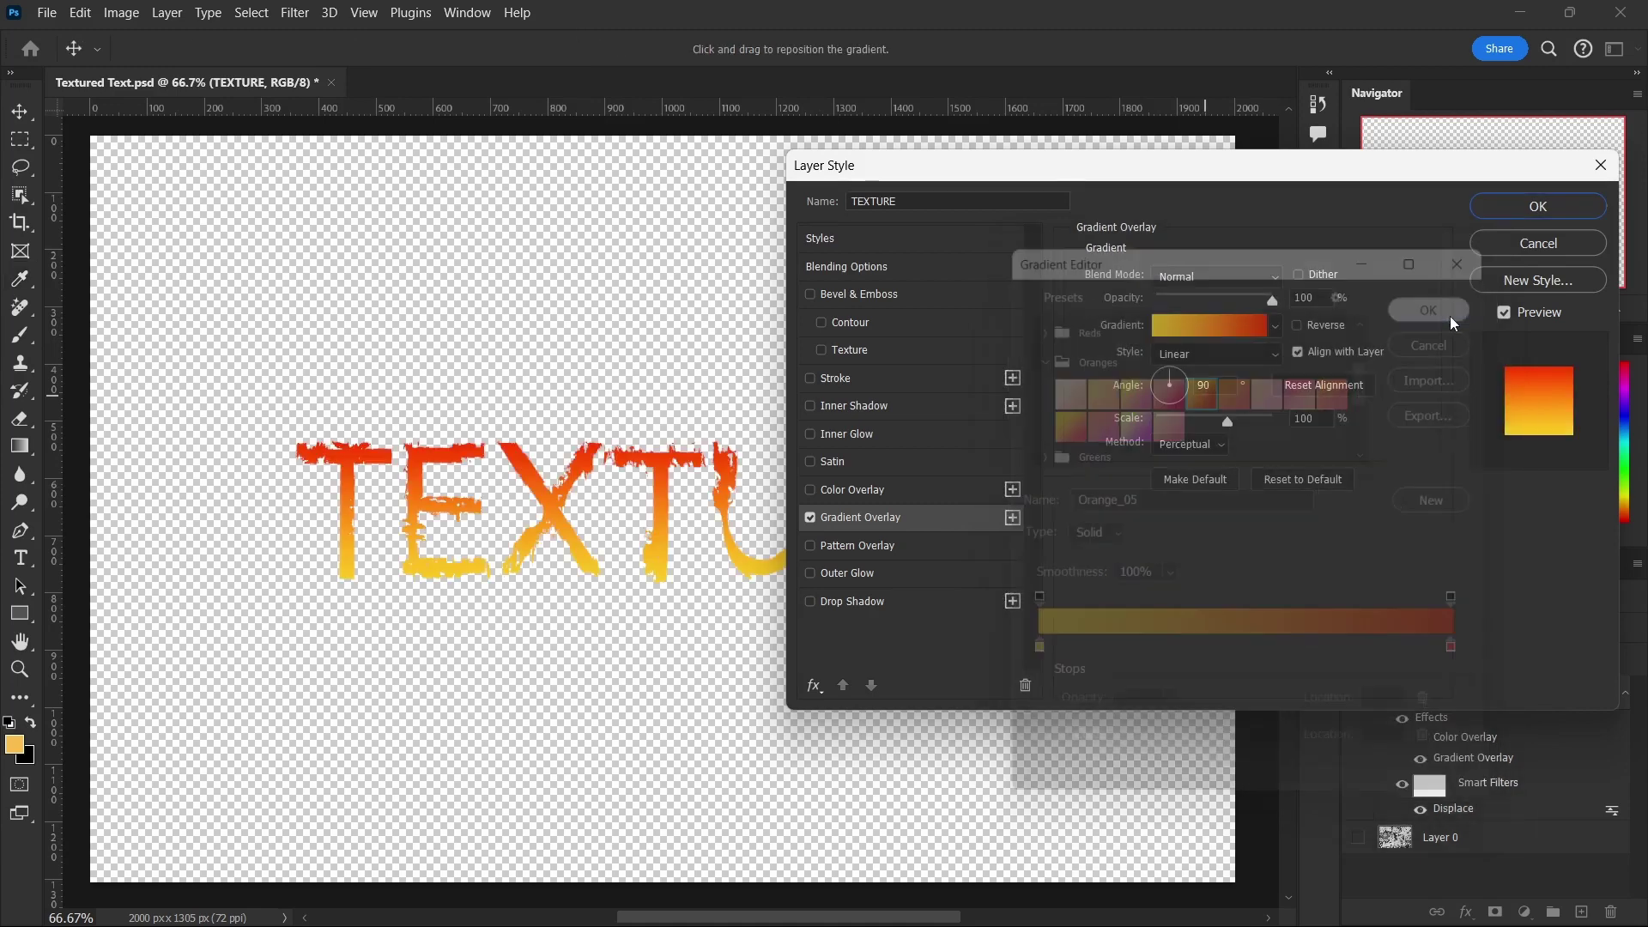
click(1539, 209)
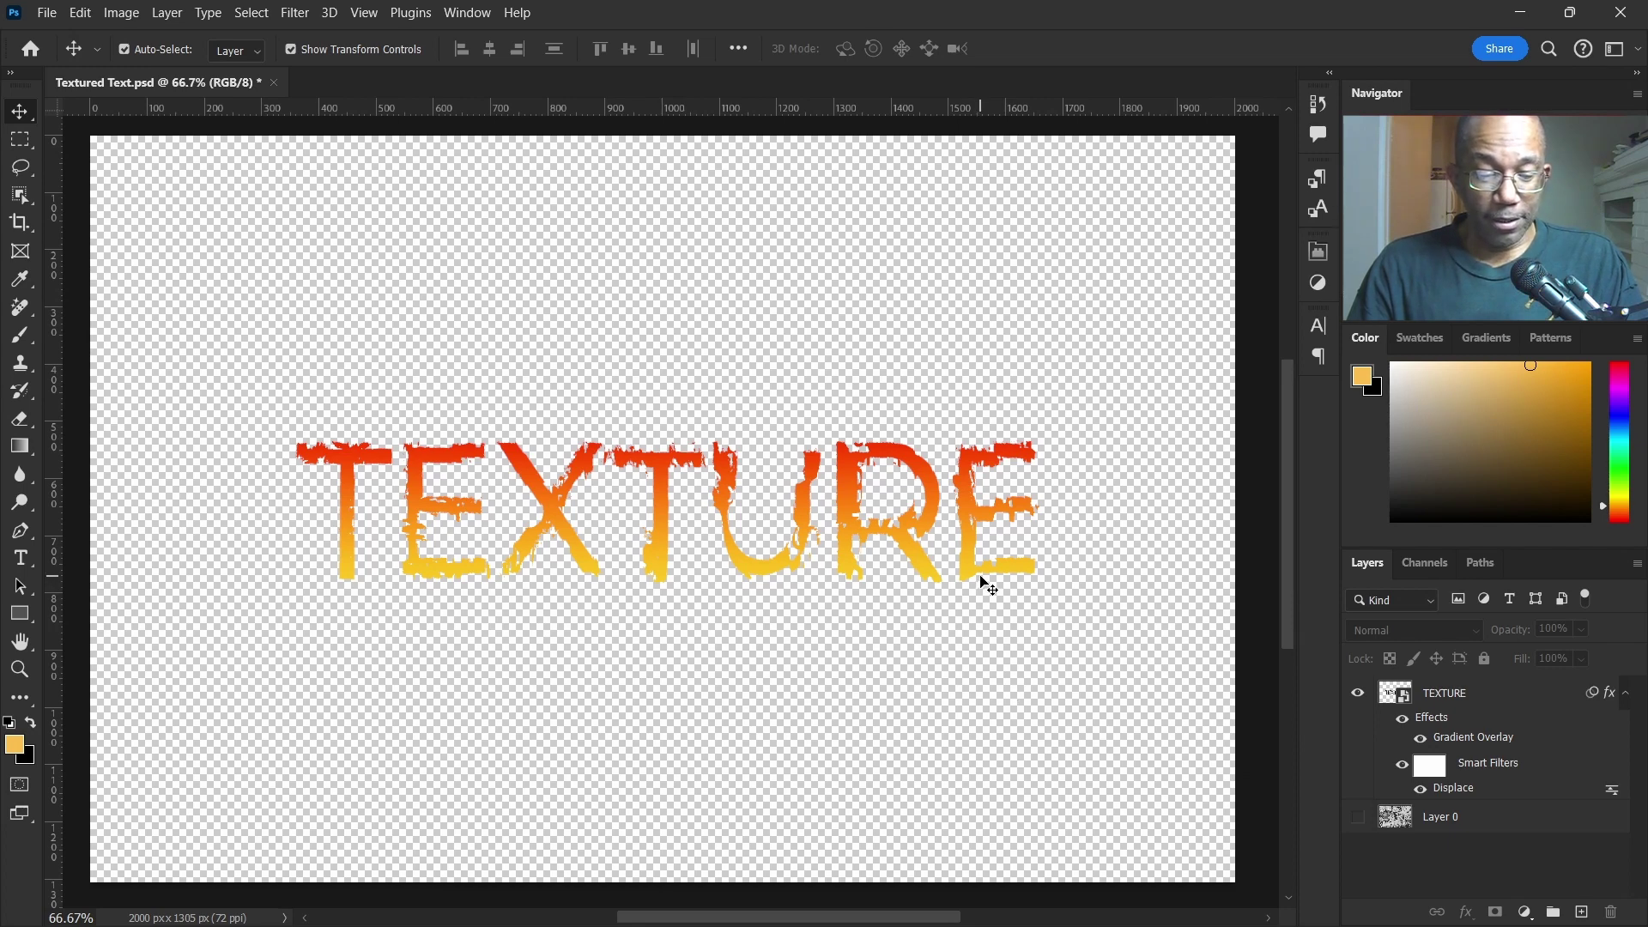
Undo the Orange_05 Gradient Overlay, leaving only the Displace smart filter
key(ctrl+z)
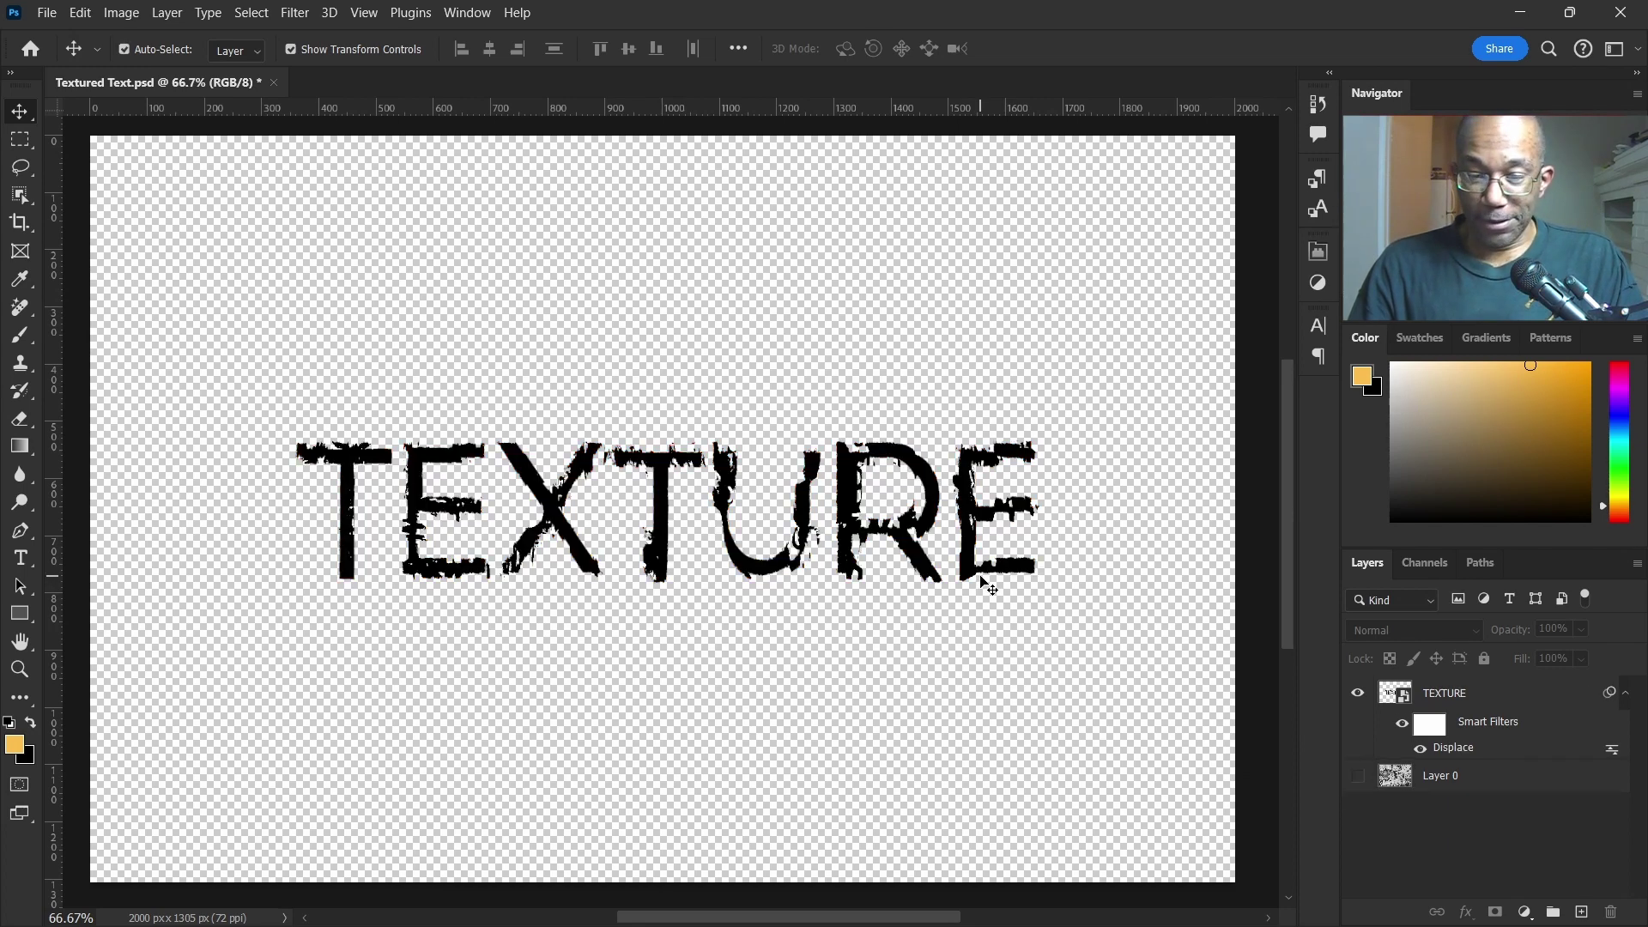
Edit the Displace smart filter to 20 horizontal and 20 vertical scale with Textured Text.psd
right_click(1616, 754)
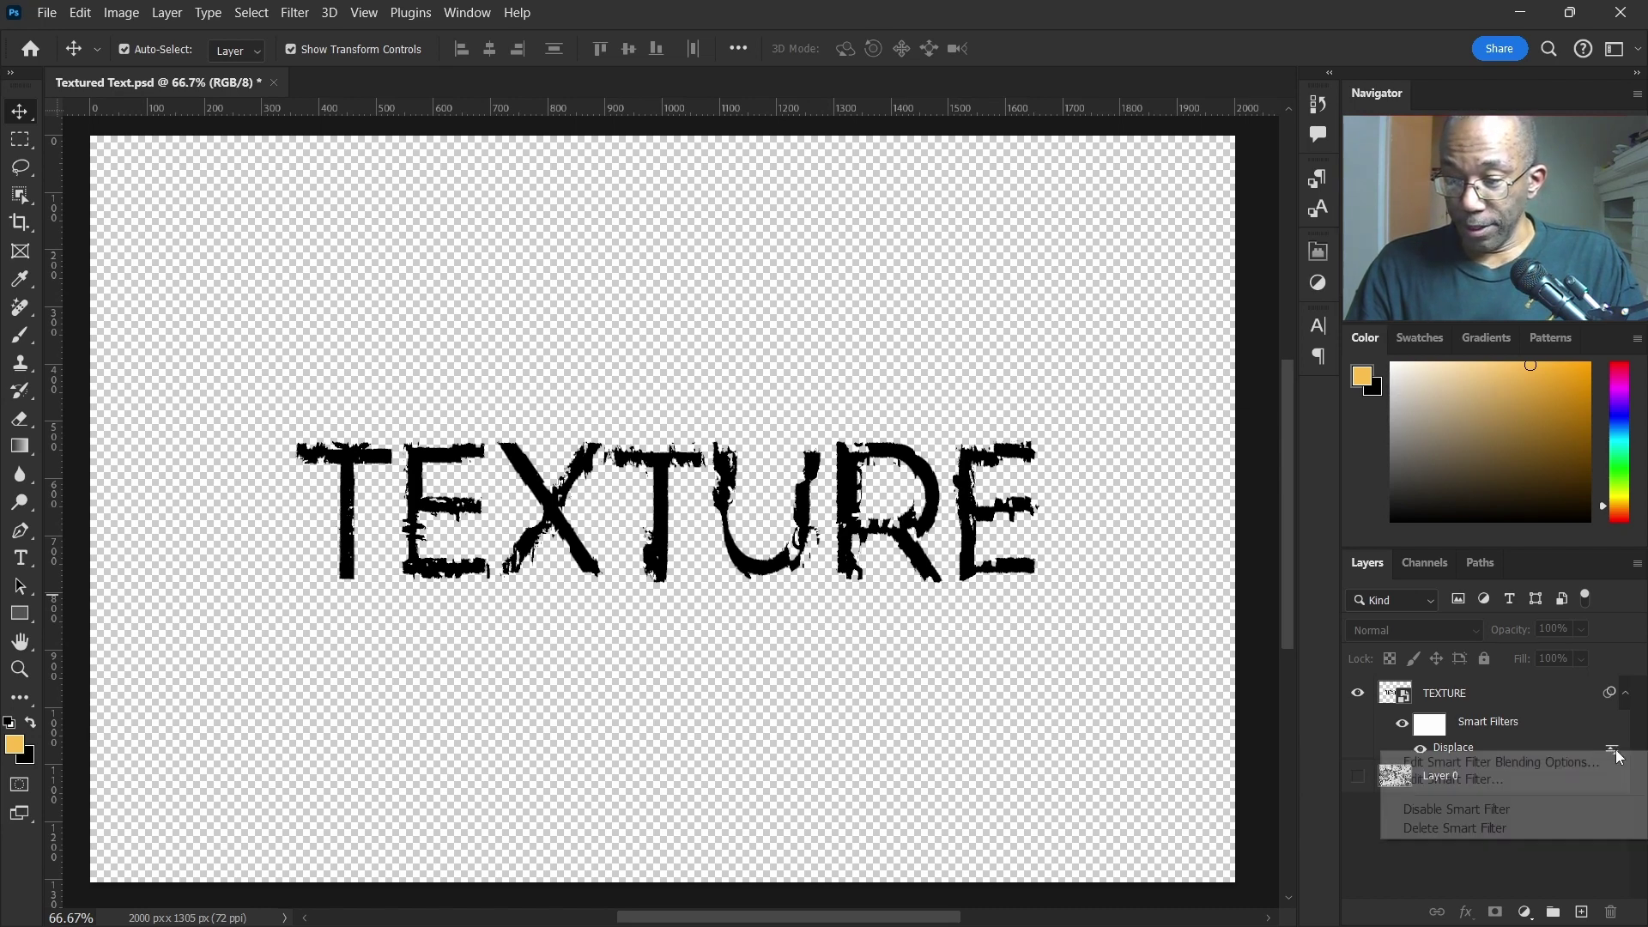
click(1503, 782)
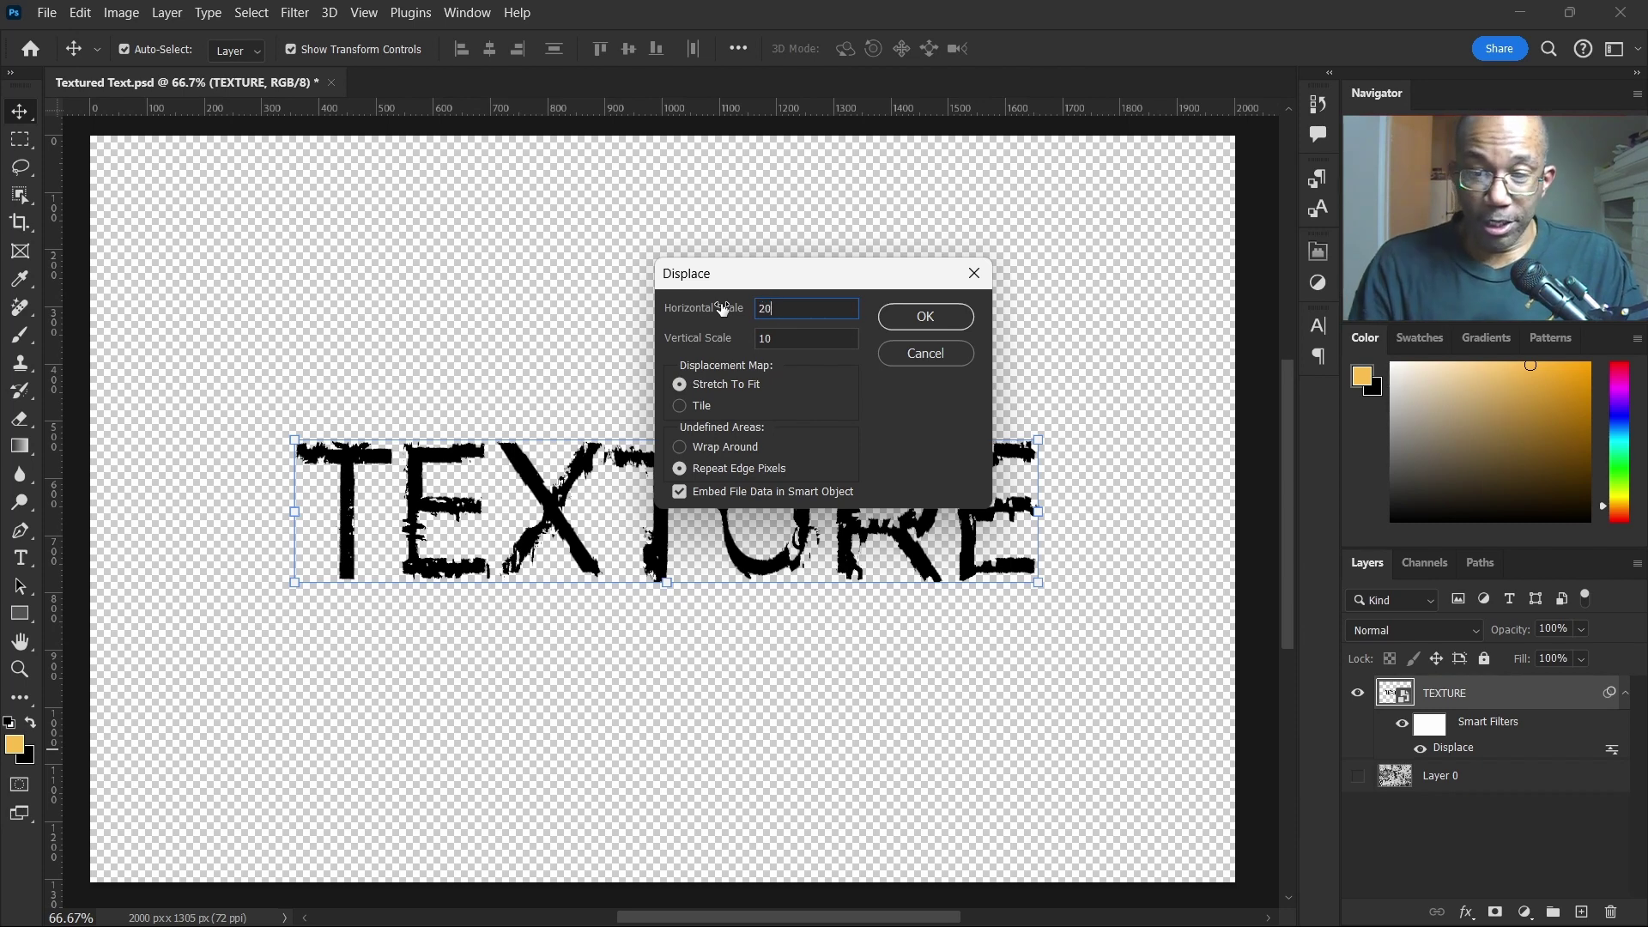
text(20)
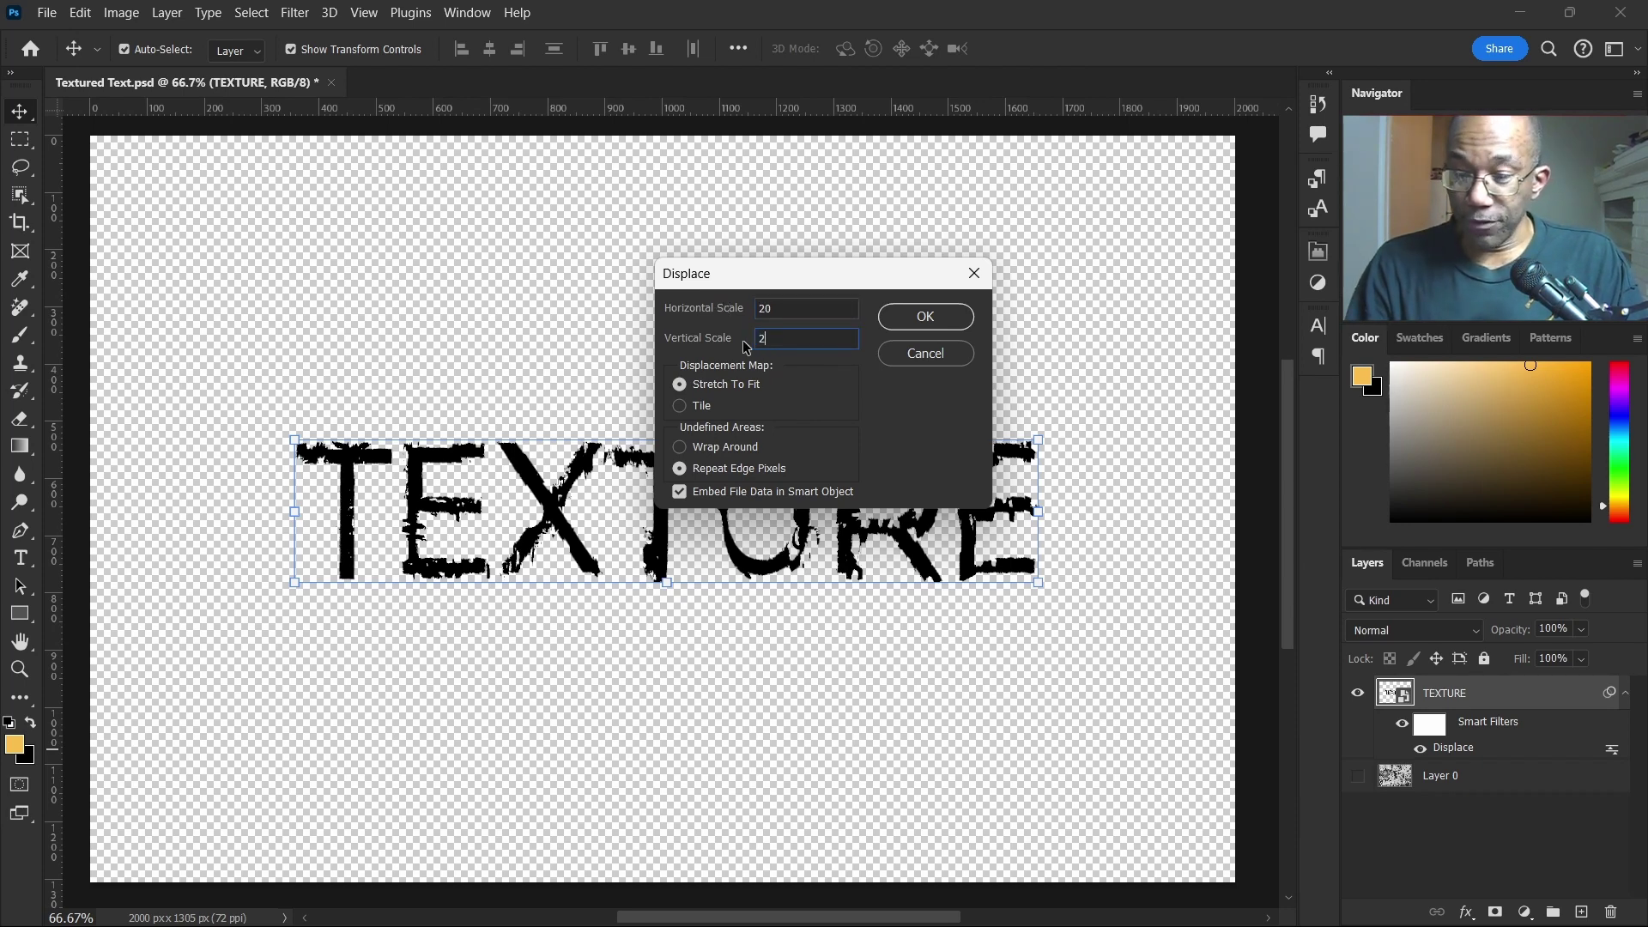
click(926, 317)
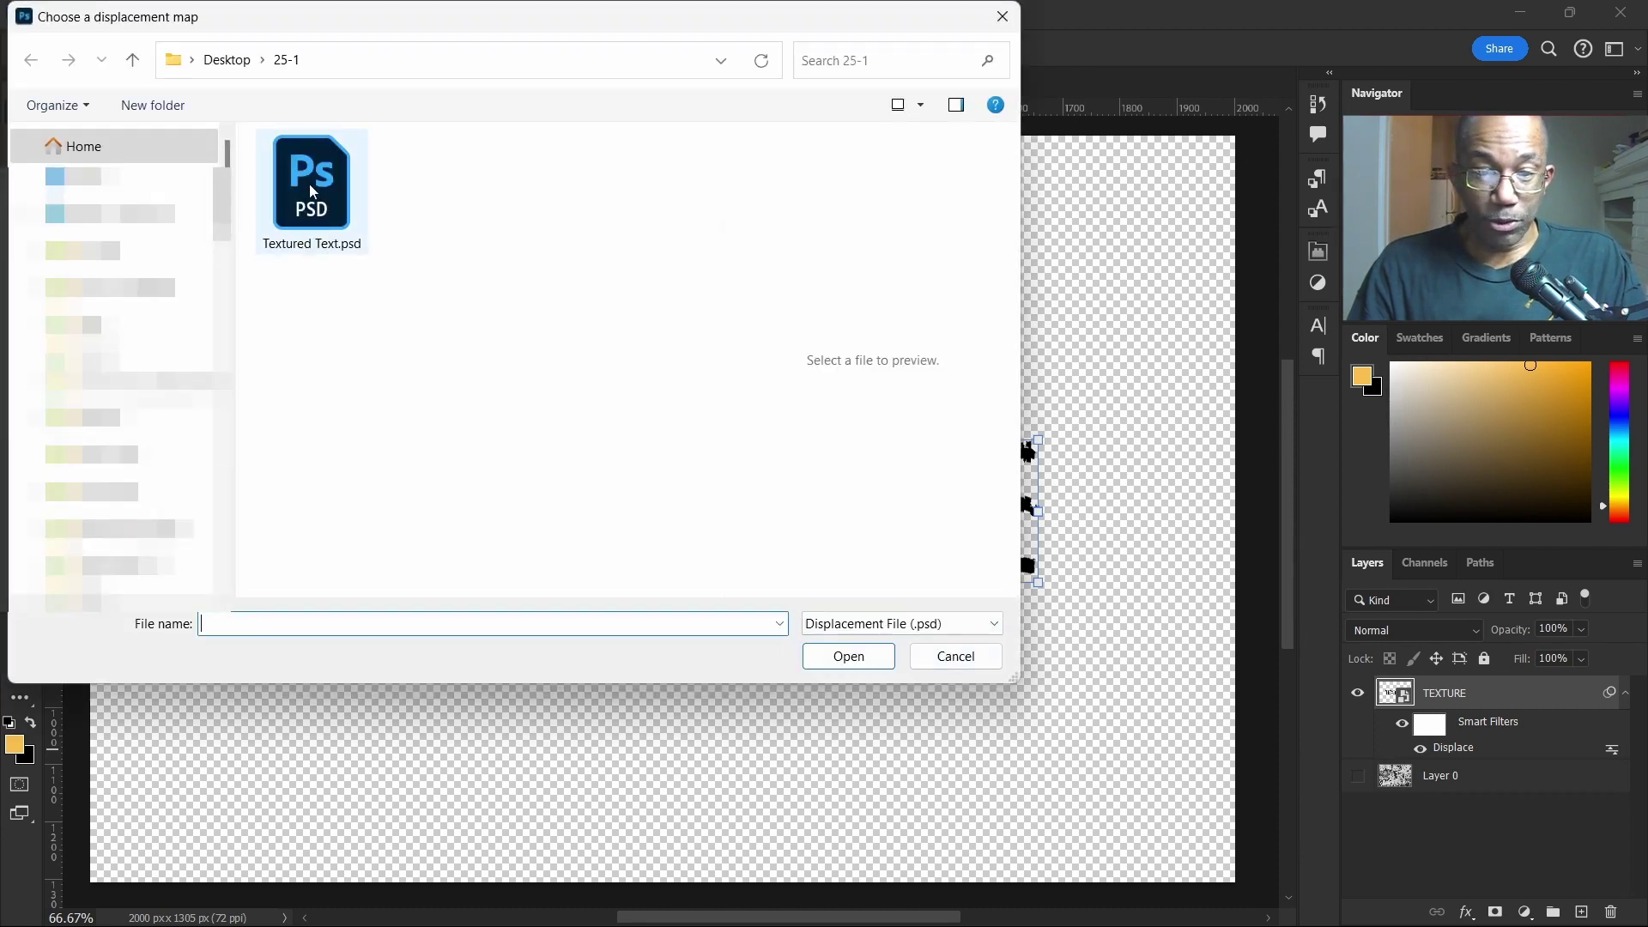
click(312, 191)
click(859, 658)
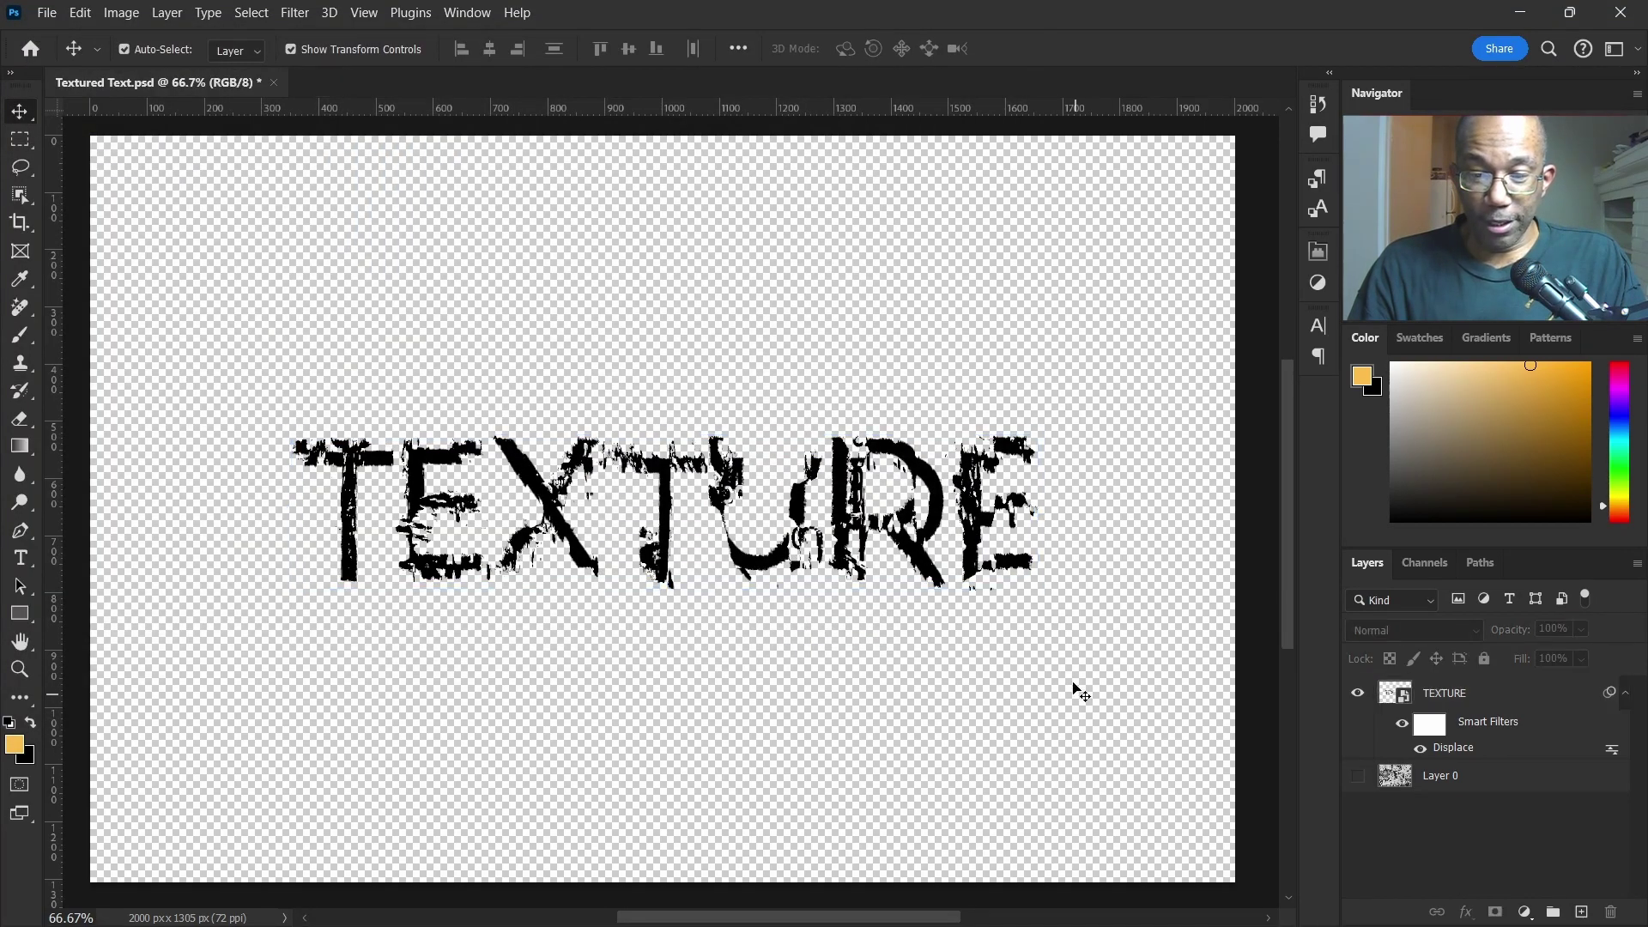
Undo the 20-scale Displace edit and pan the canvas slightly
key(ctrl)
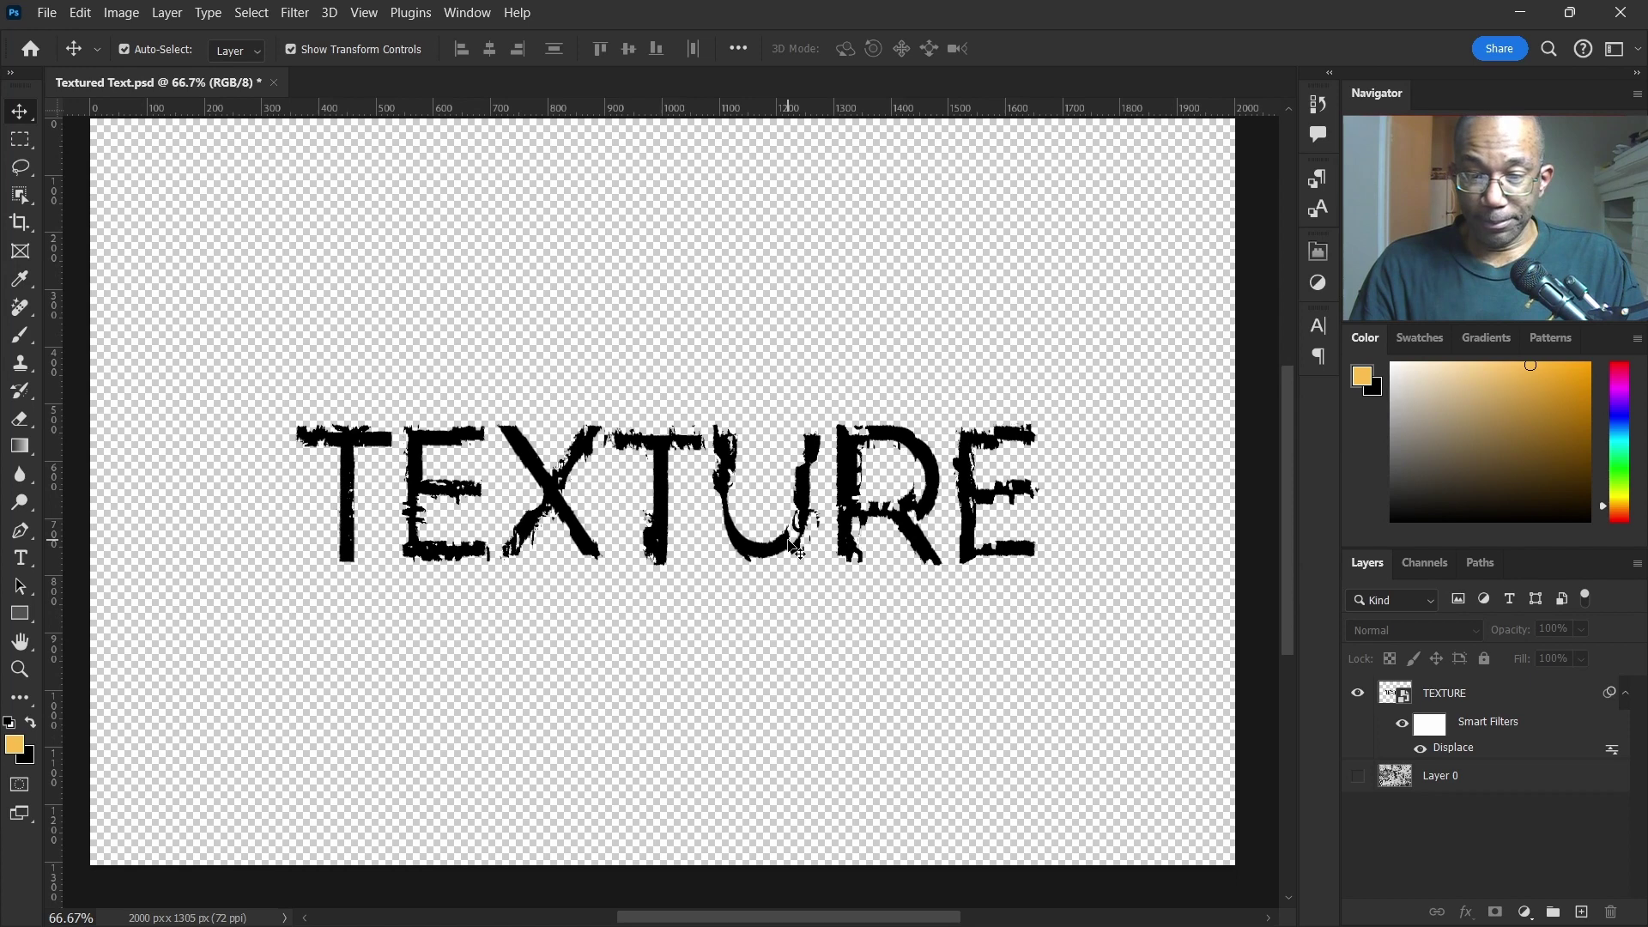
mouse_move(909, 589)
mouse_down()
mouse_move(864, 606)
mouse_move(932, 606)
mouse_up()
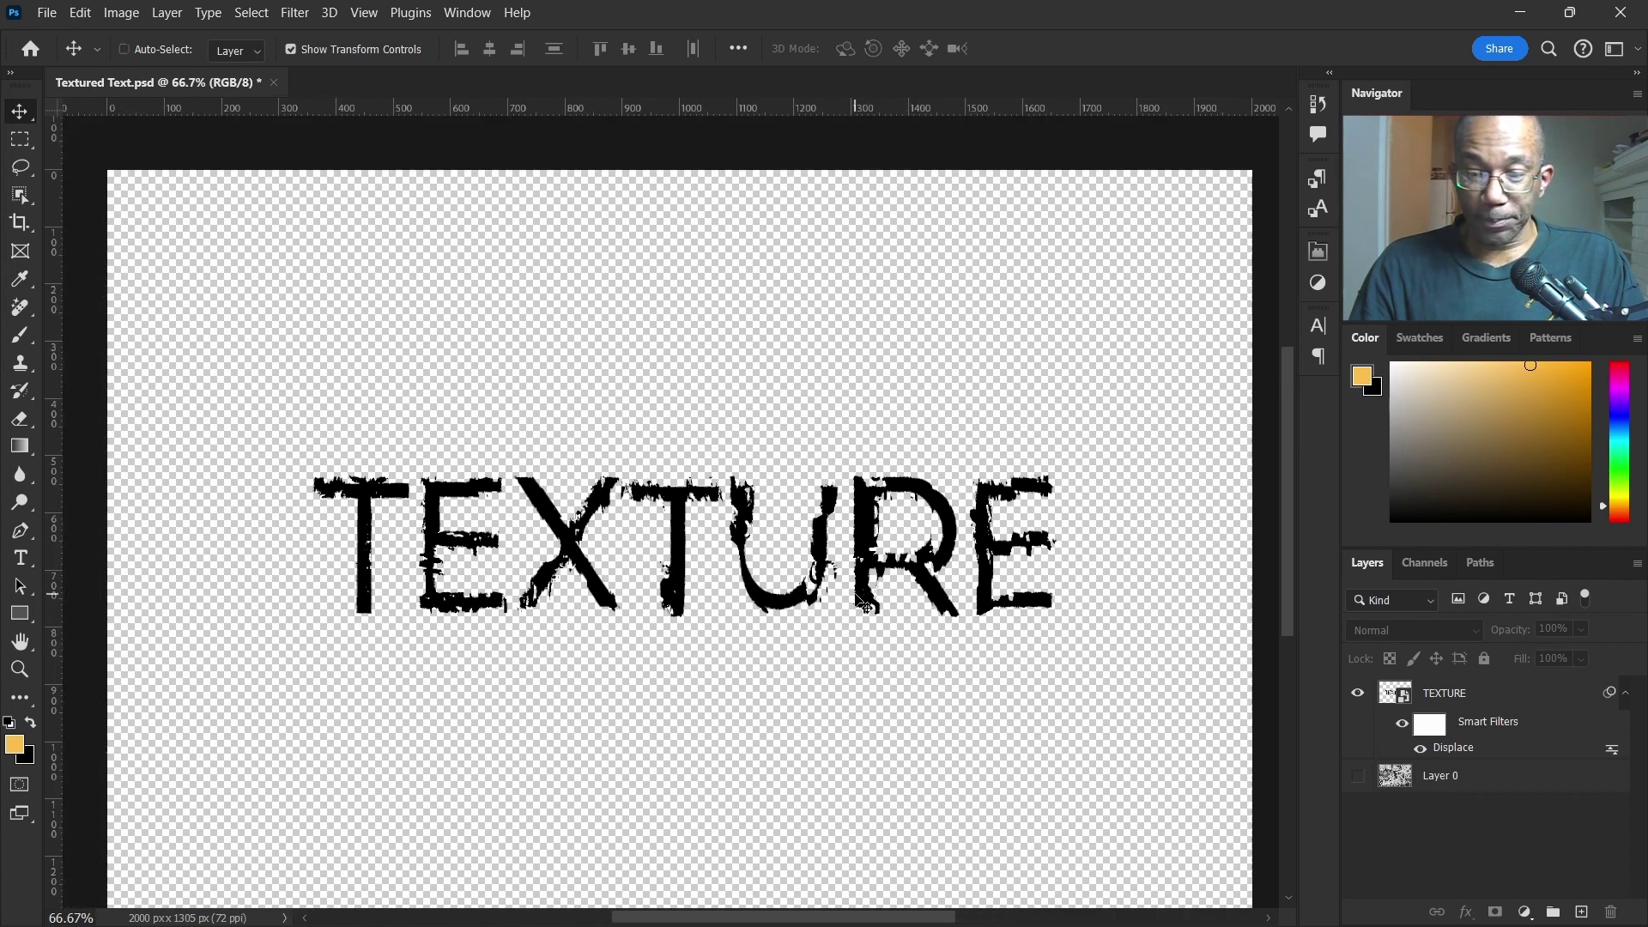